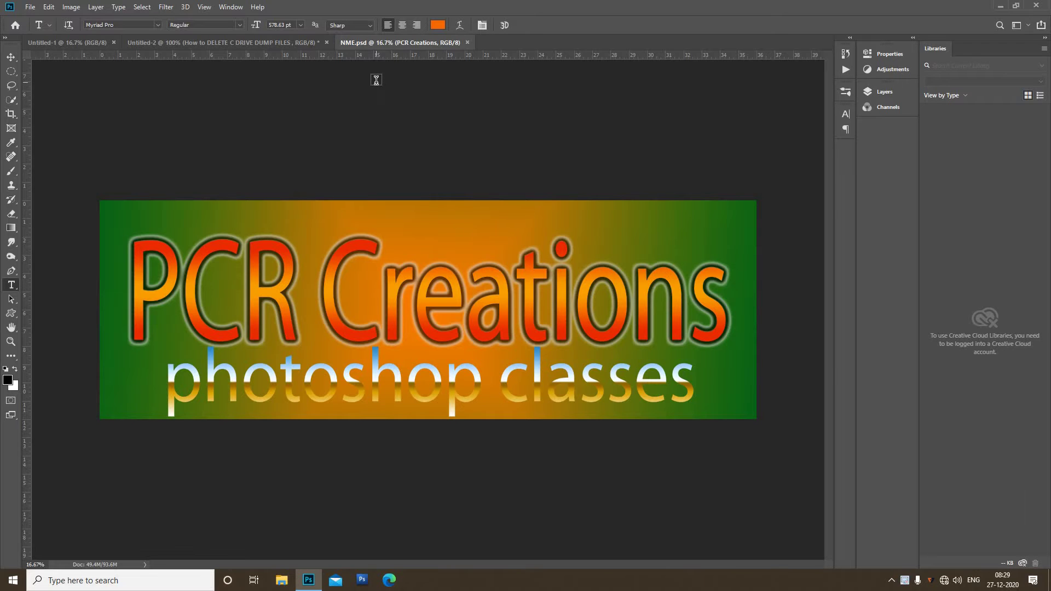
Close NME.psd, save Untitled-2 in Photoshop format in the youtube class folder, and exit Photoshop
left_click(307, 44)
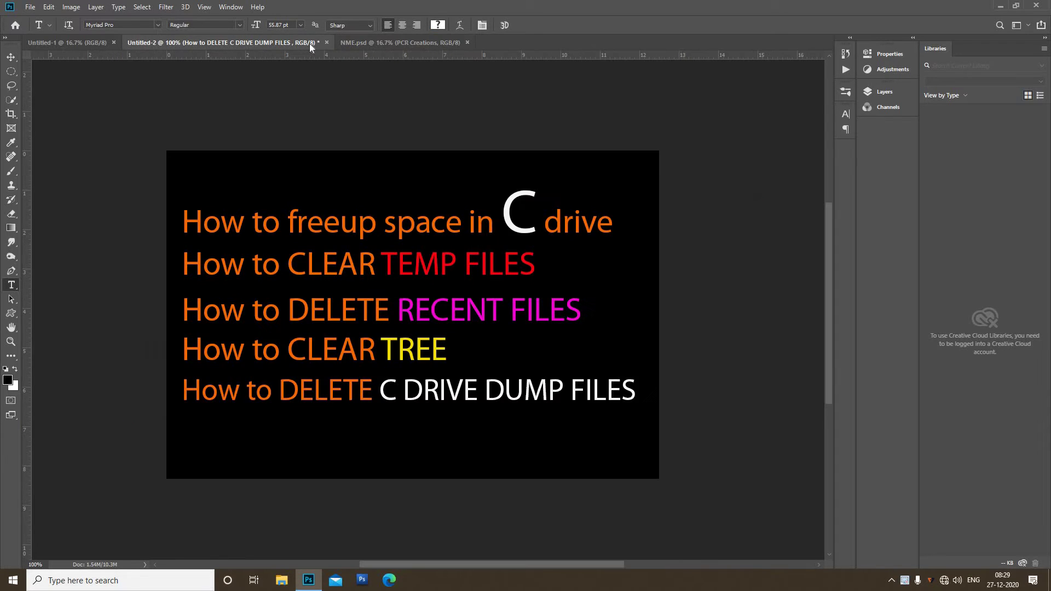
left_click(466, 41)
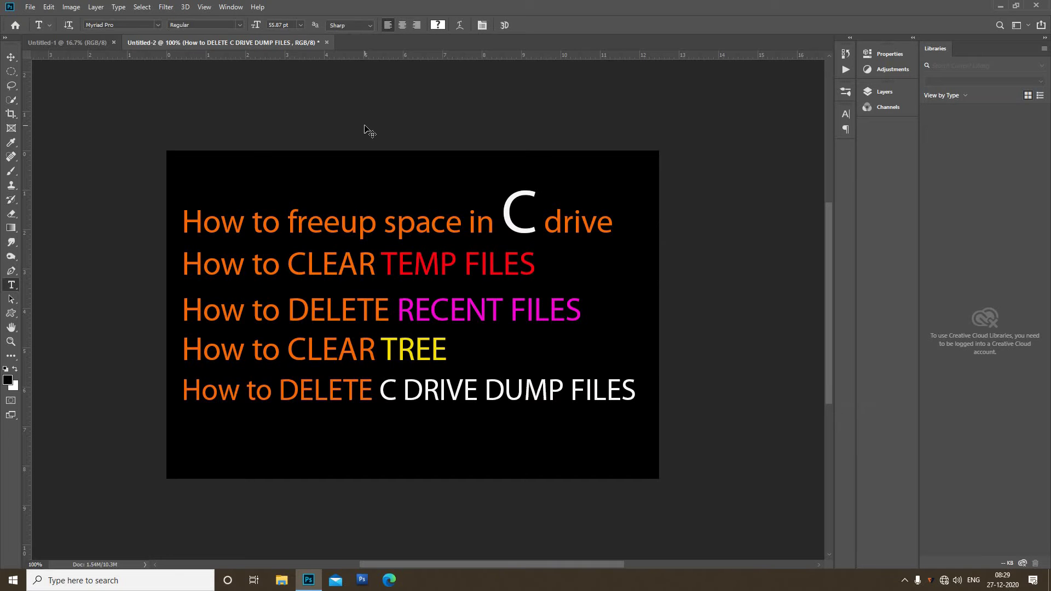
key("ctrl+s")
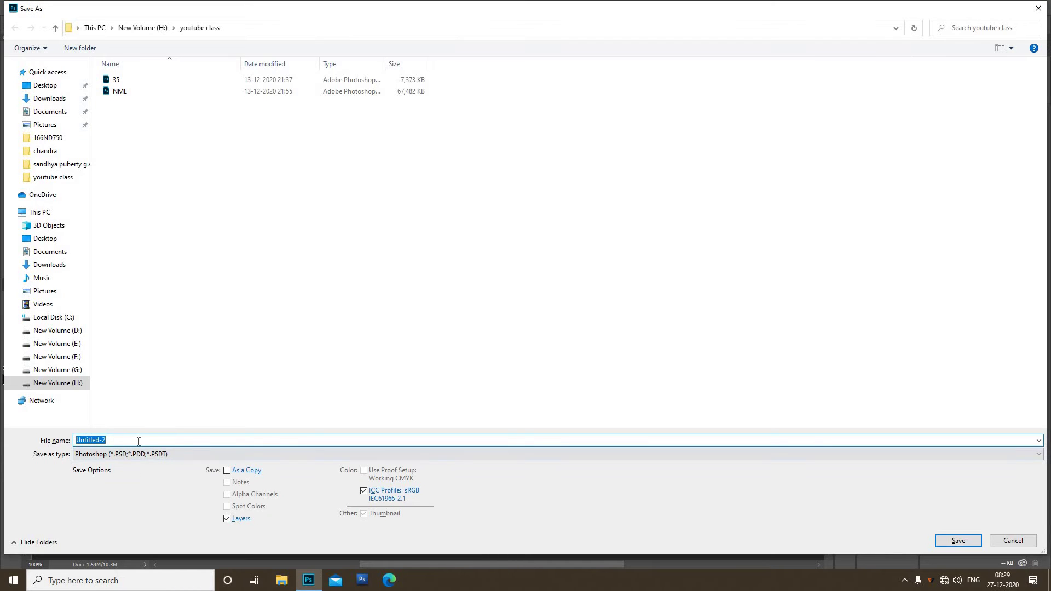
key("Return")
key("Return")
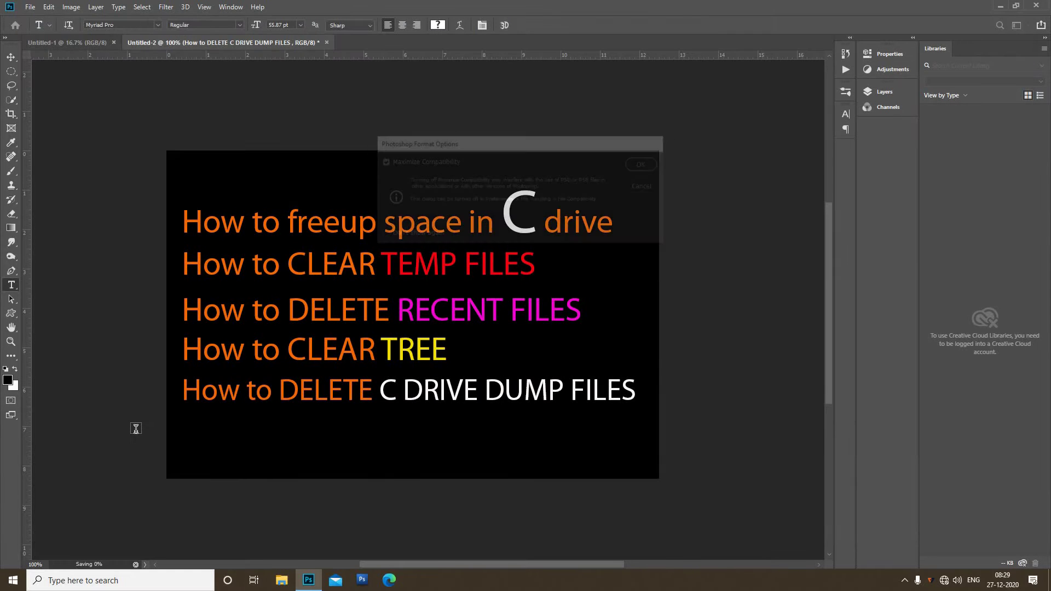
left_click(1036, 6)
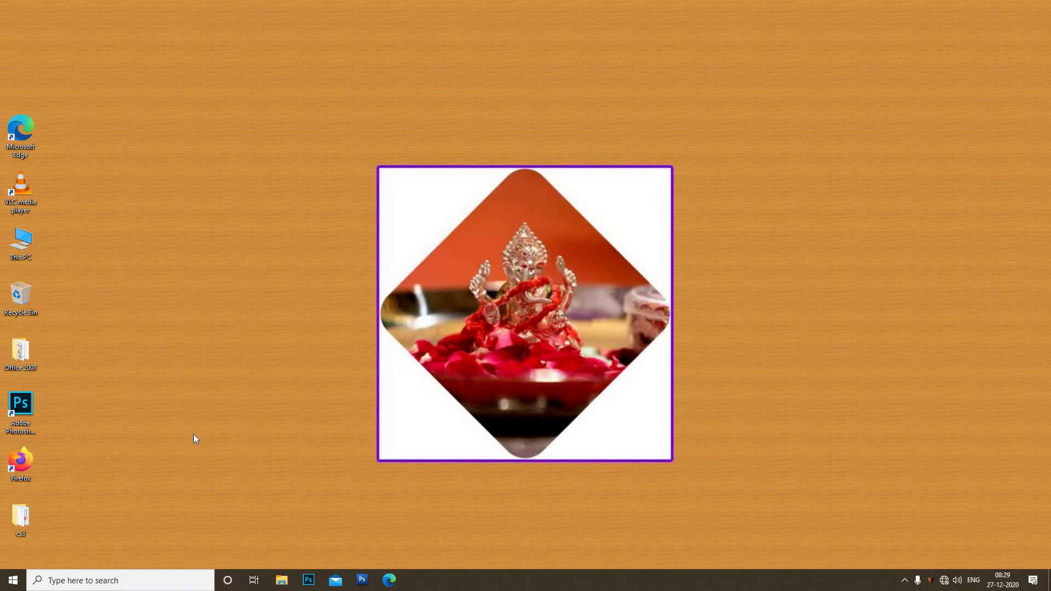
Run the TREE command from the Windows Run dialog
key("super+r")
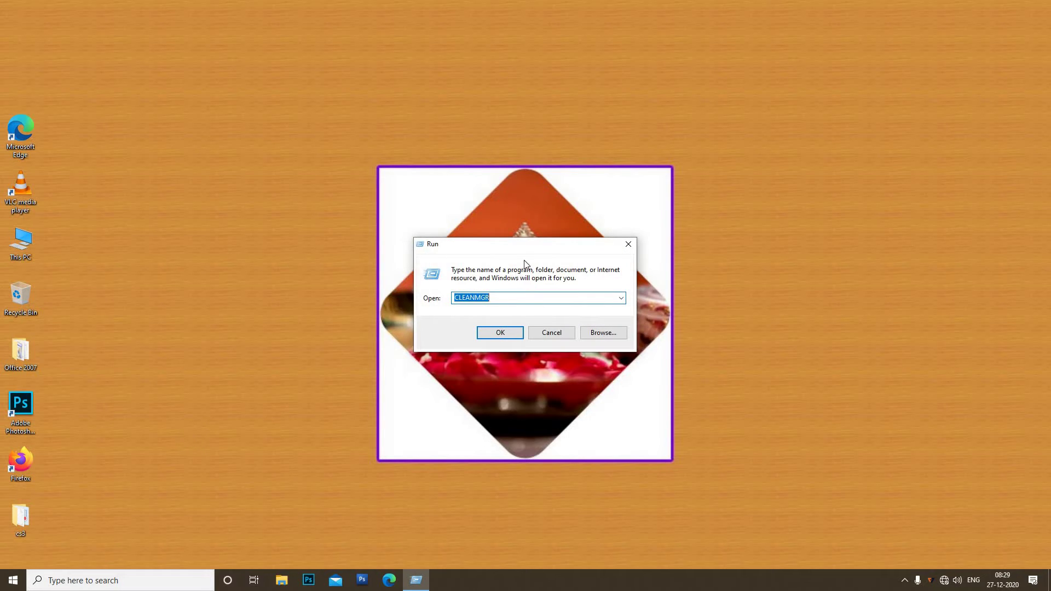
left_click_drag(528, 251, 269, 102)
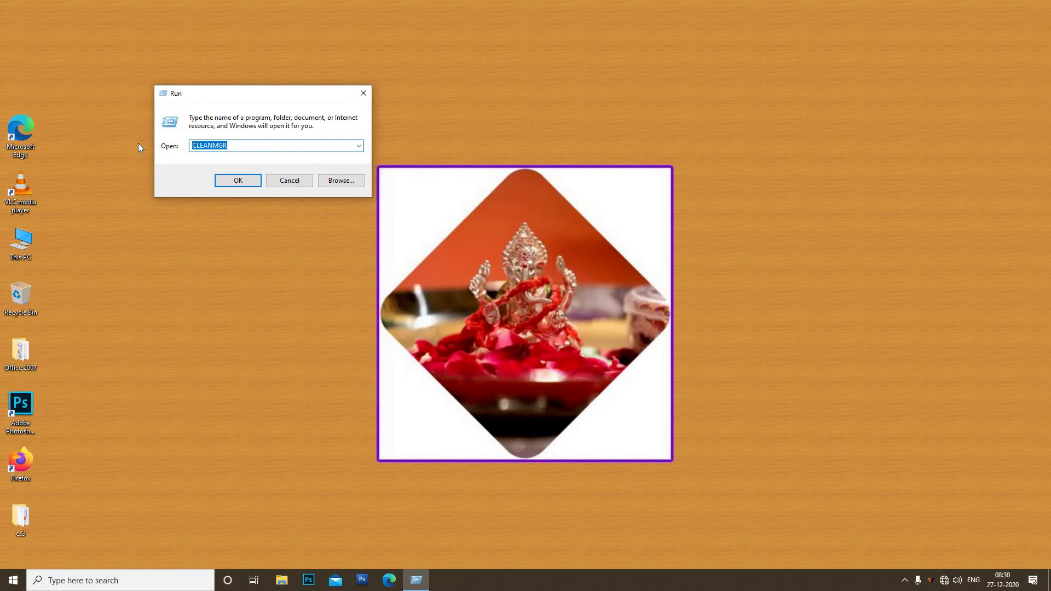
type("TREE")
key("Return")
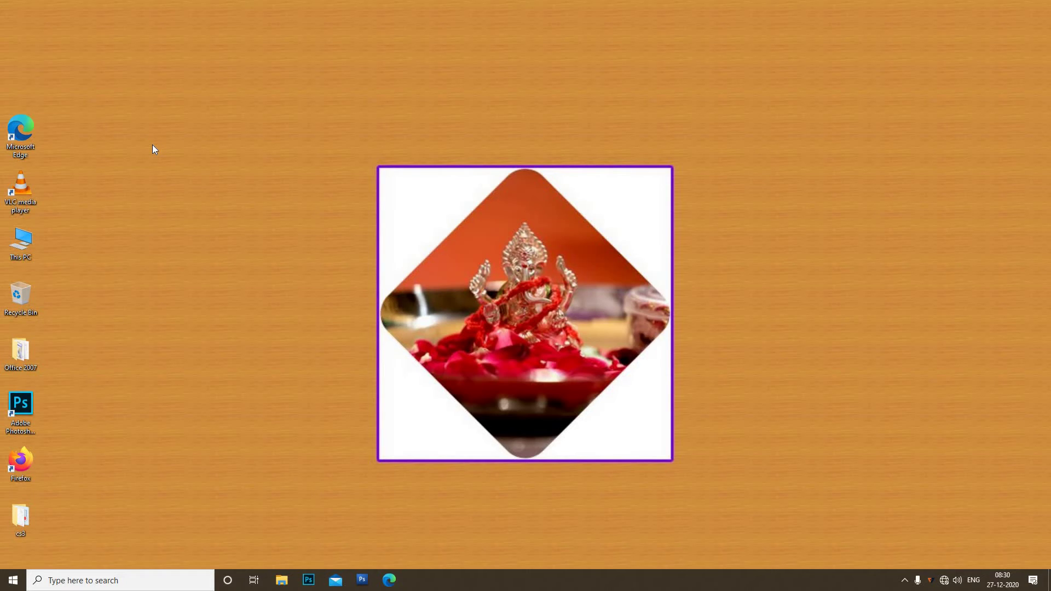
Open the Recent items folder by running RECENT from the Windows Run dialog
key("super+r")
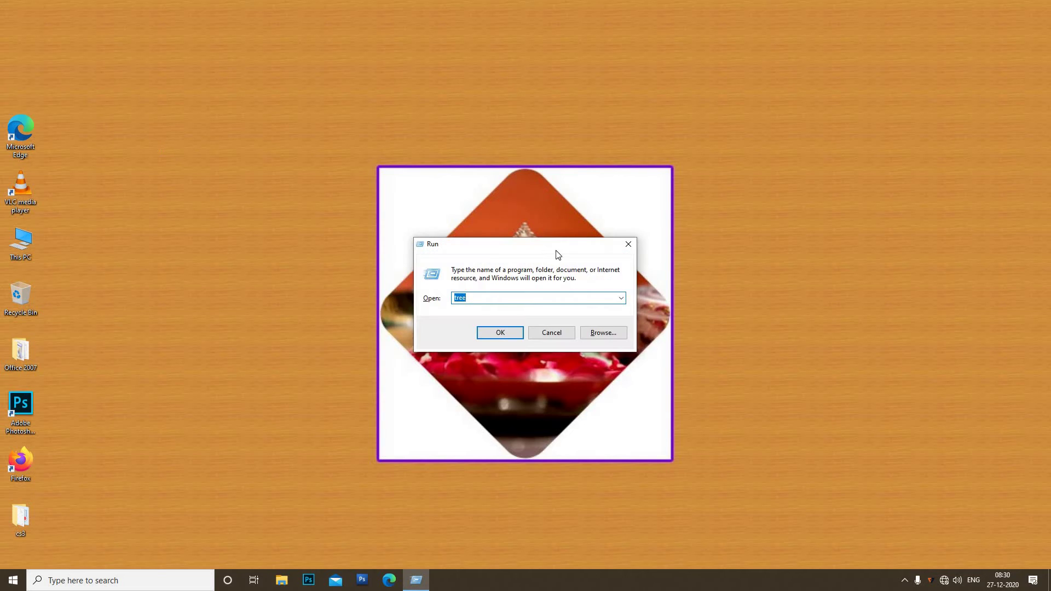
left_click_drag(556, 250, 312, 86)
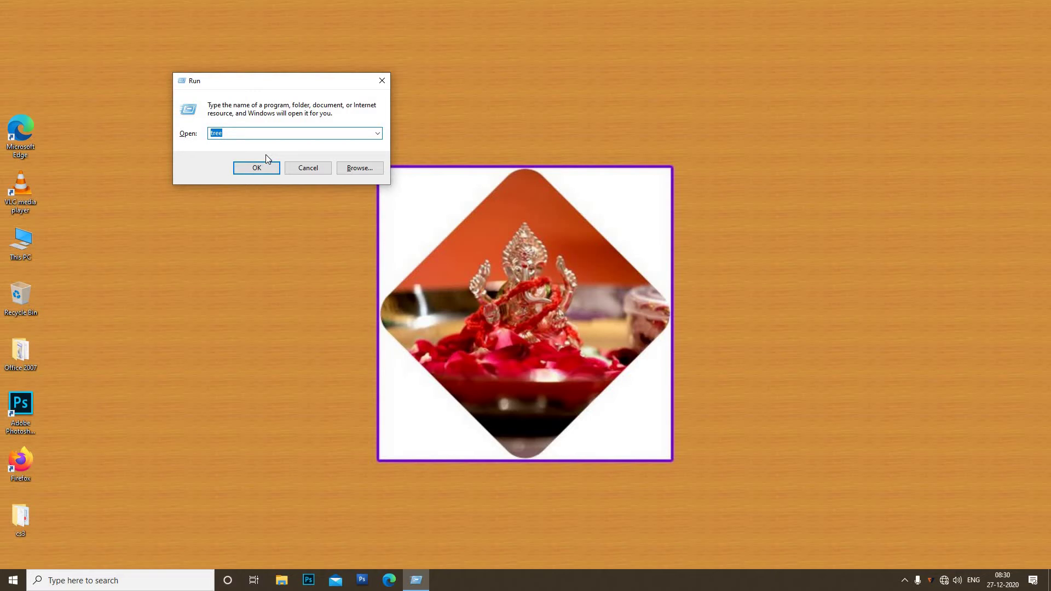
type("R")
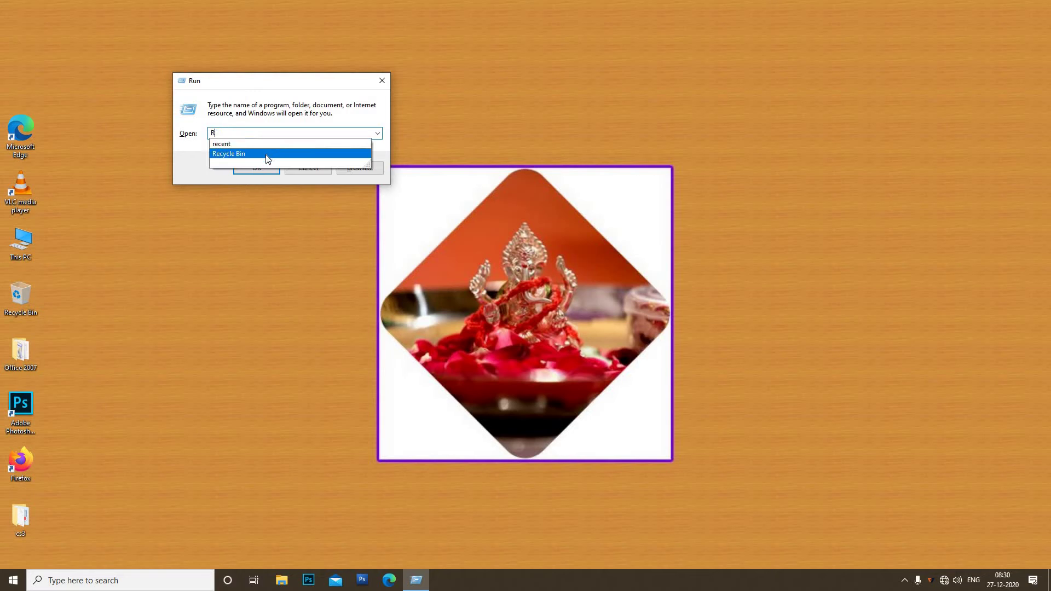
type("ECENT")
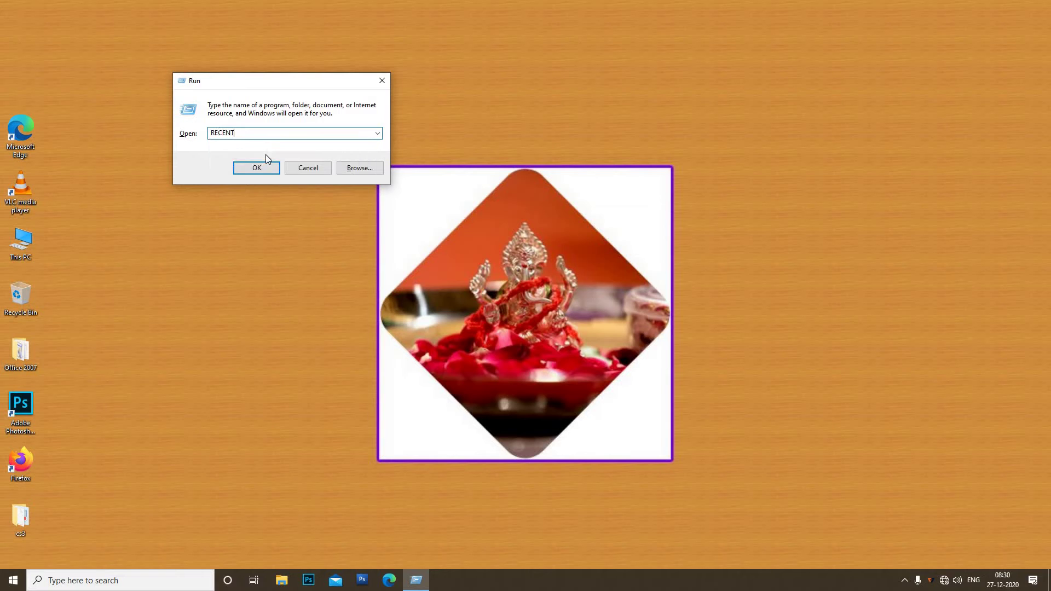
left_click(256, 167)
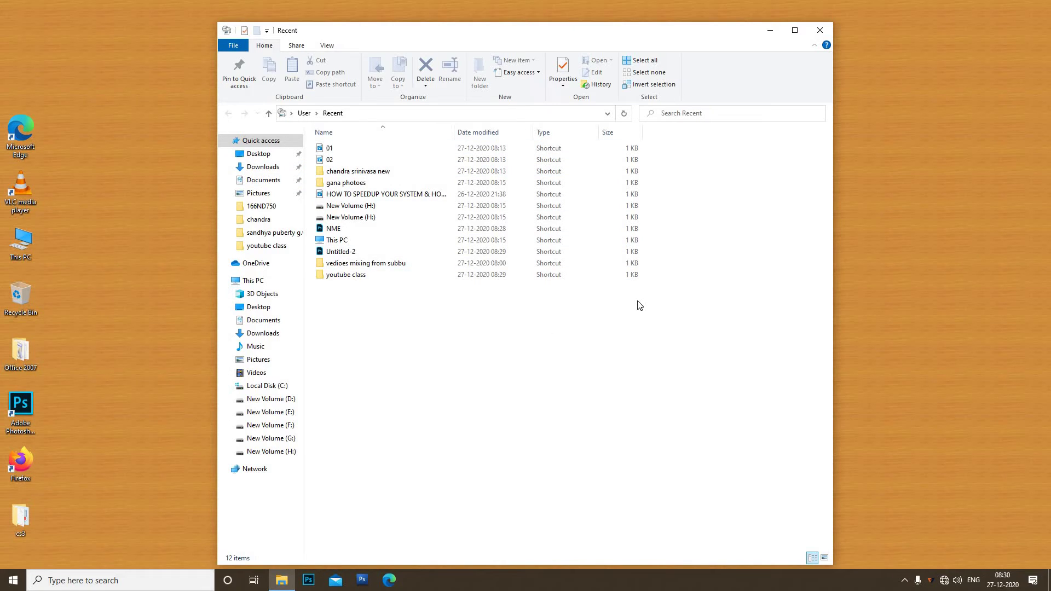
Delete all shortcuts in the Recent folder and close its window
key("ctrl+a")
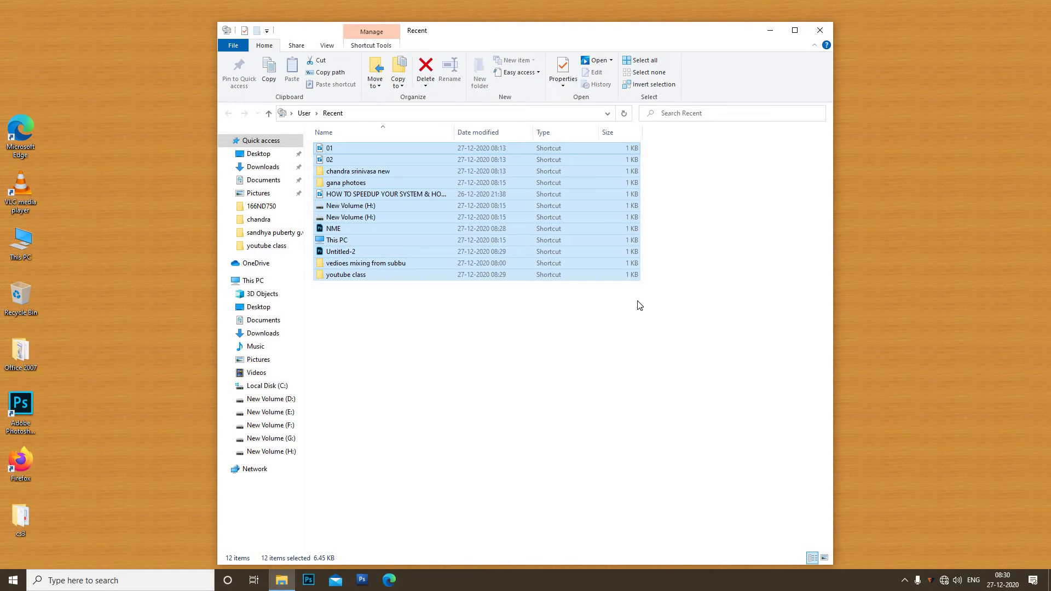
key("Delete")
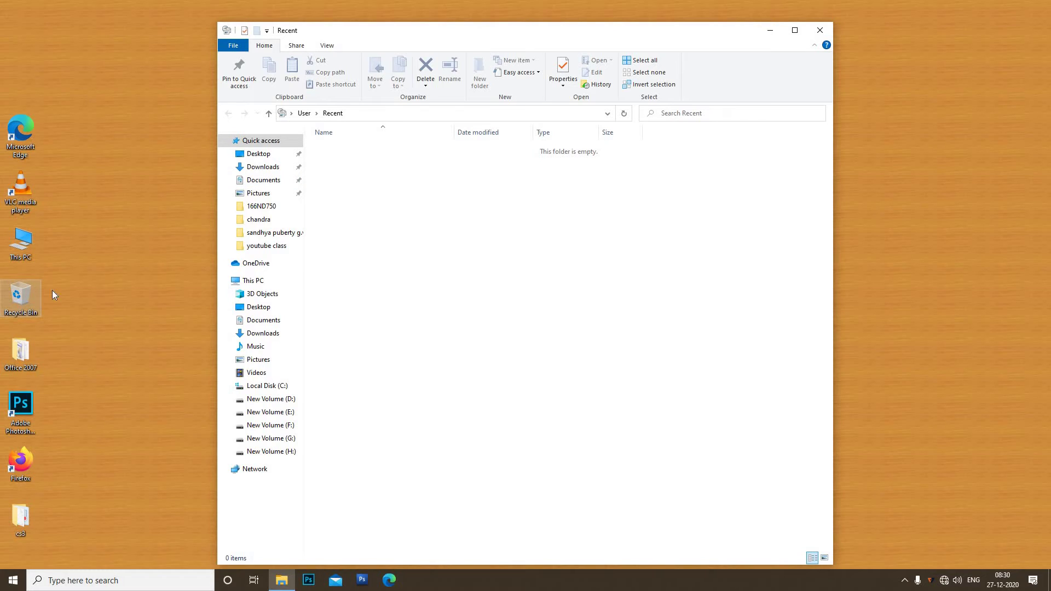
left_click(820, 31)
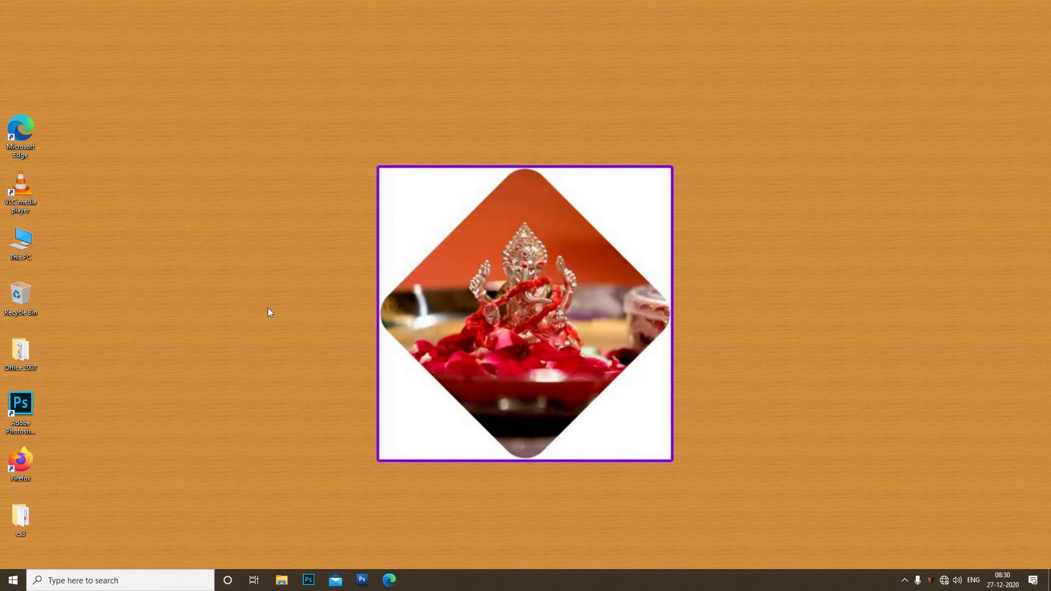
Open the user's temporary files folder by running %TEMP% from the Windows Run dialog
key("super+r")
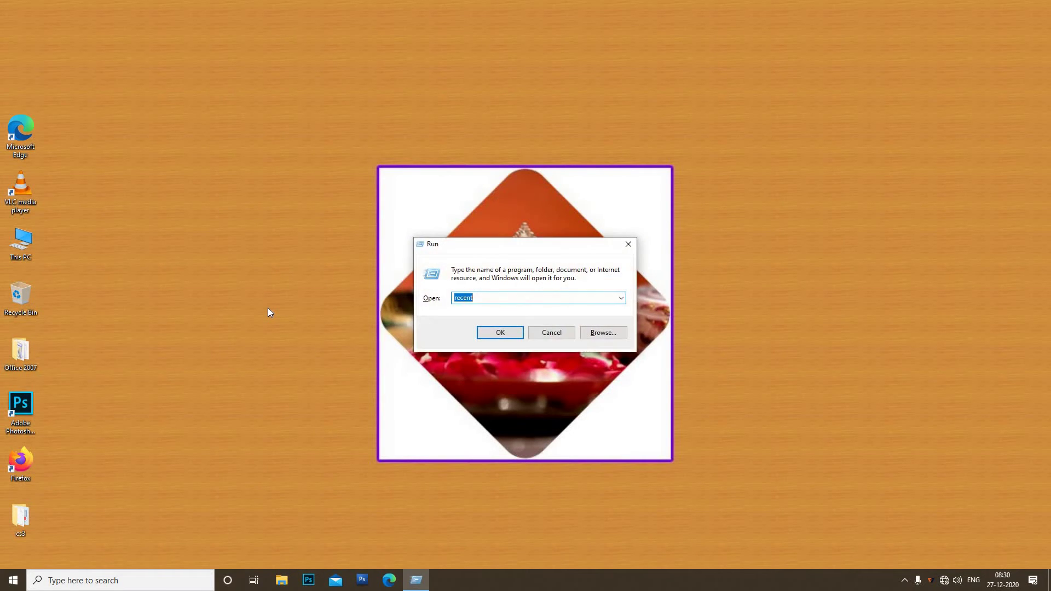
left_click_drag(592, 246, 456, 99)
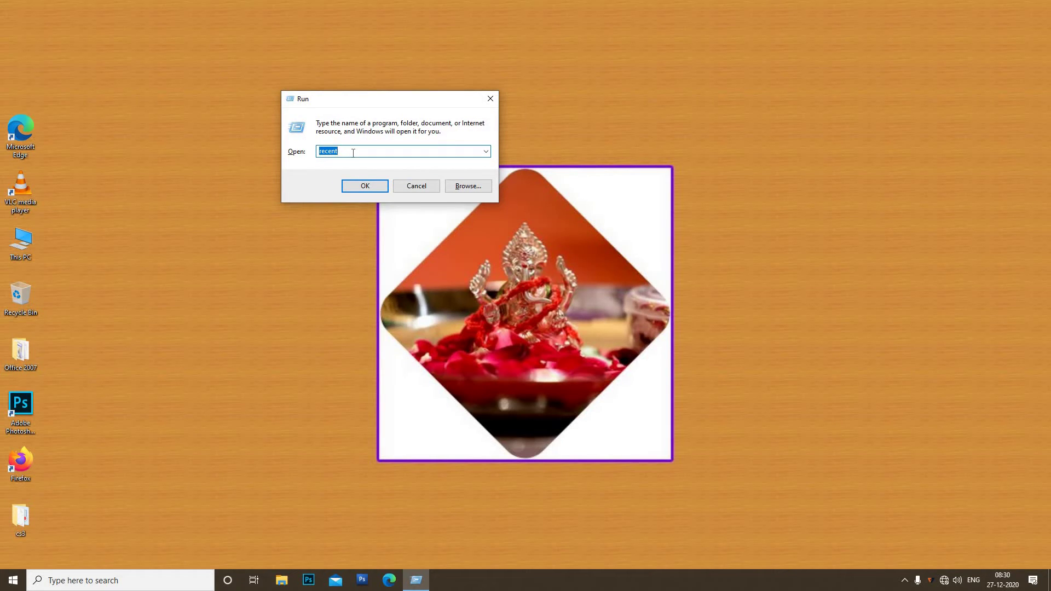
type("%TEM")
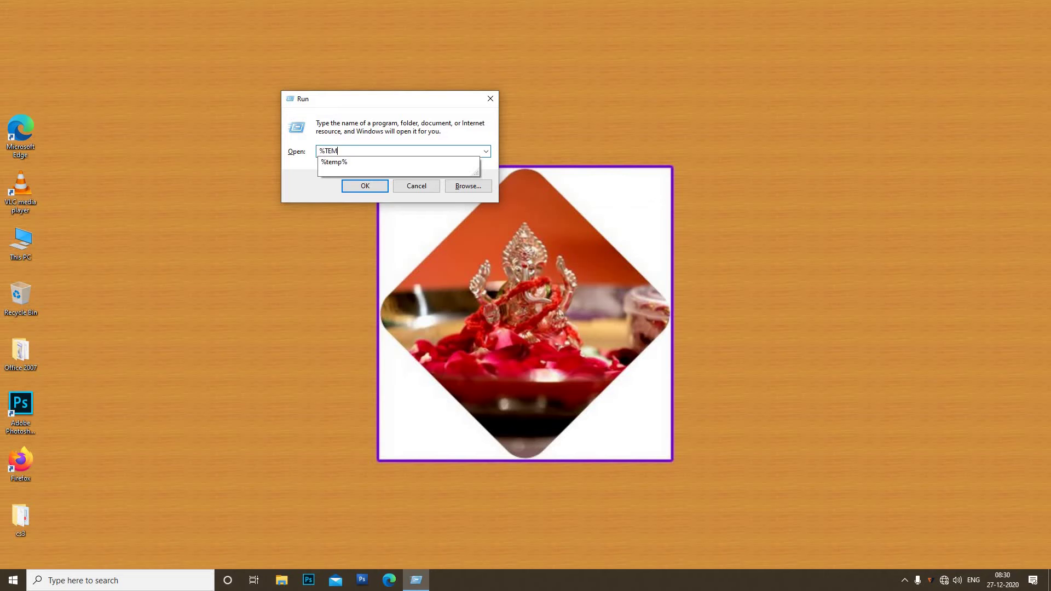
type("P%")
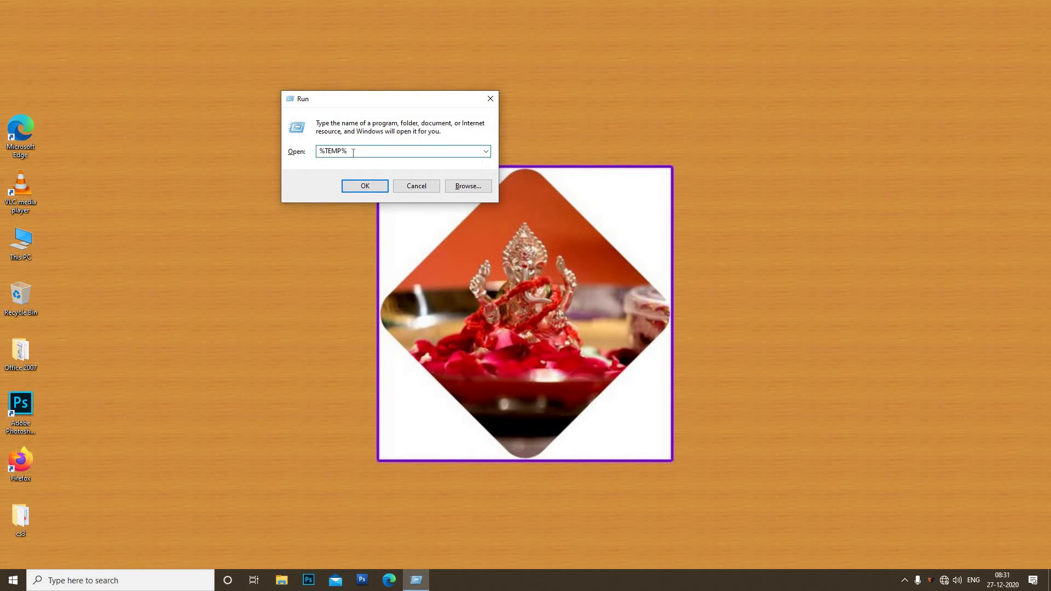
left_click(373, 190)
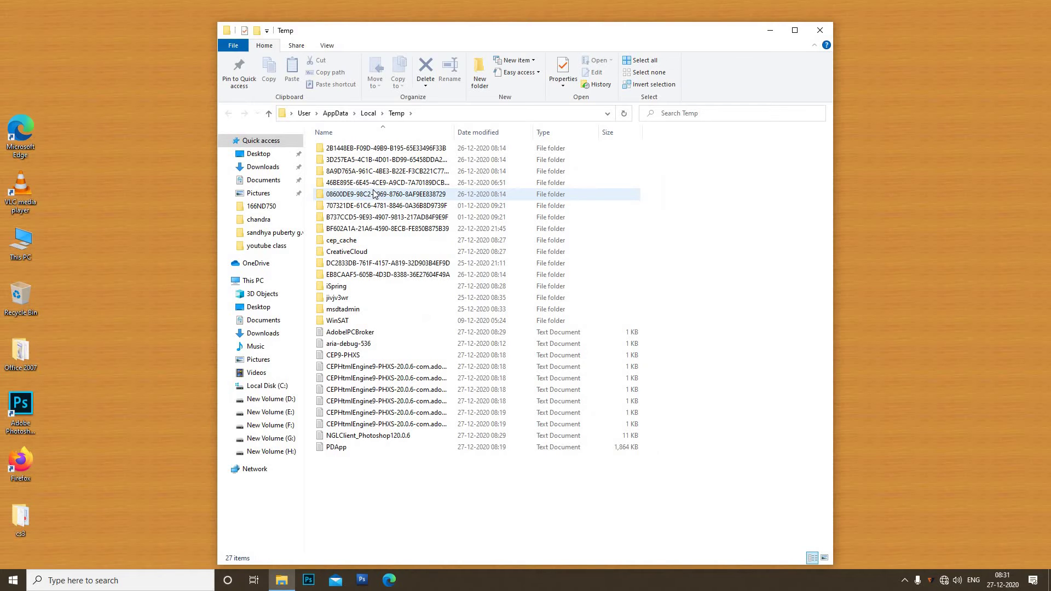
Delete all items in the Temp folder, allowing administrator permission and skipping the in-use iSpring and AdobeIPCBroker items, and close the window
key("ctrl+a")
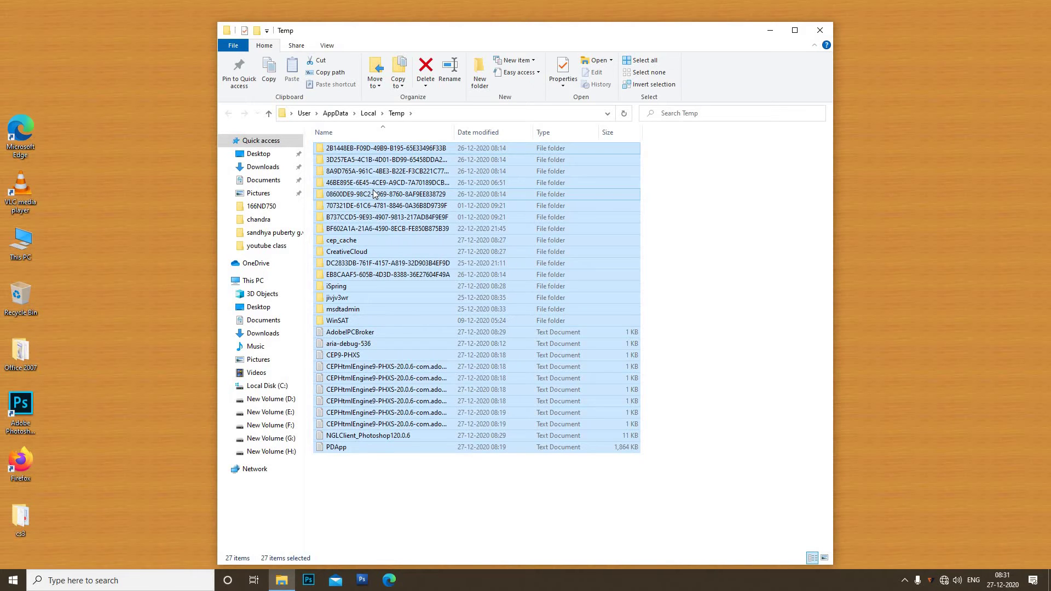
key("Delete")
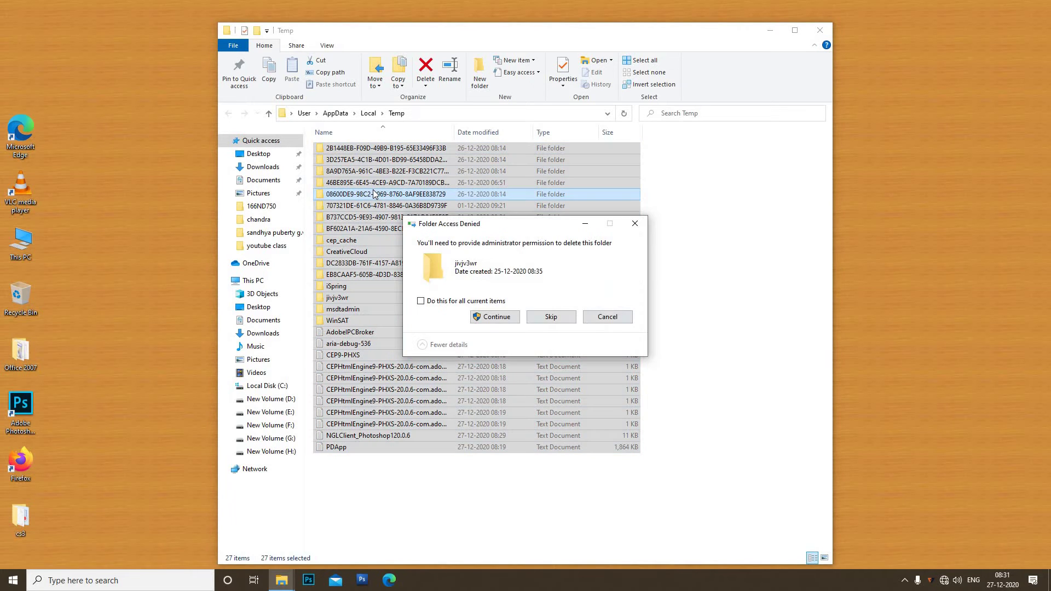
left_click(513, 317)
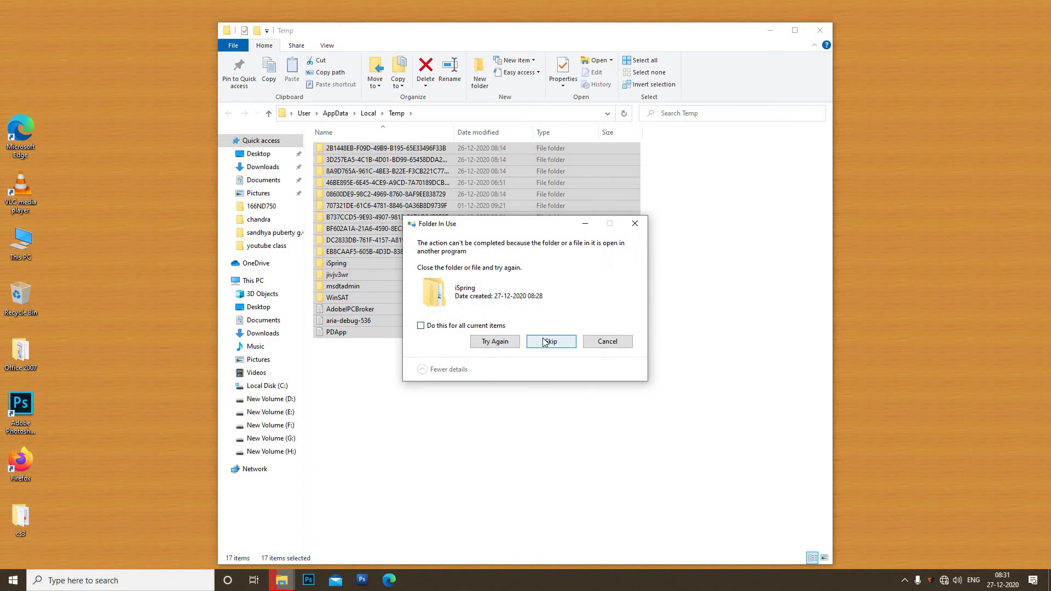
left_click(545, 341)
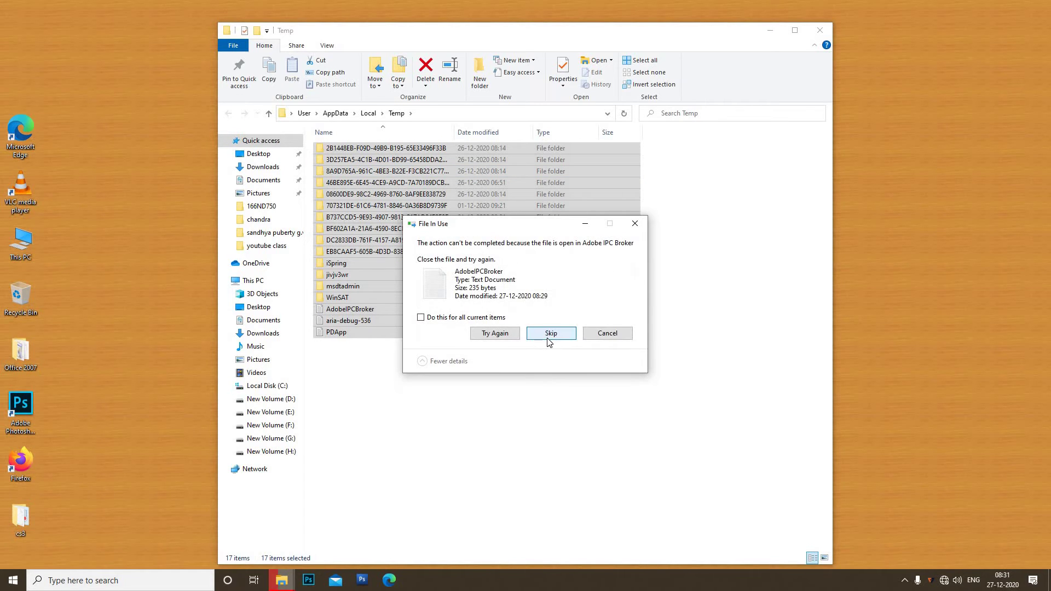
left_click(549, 335)
left_click(635, 224)
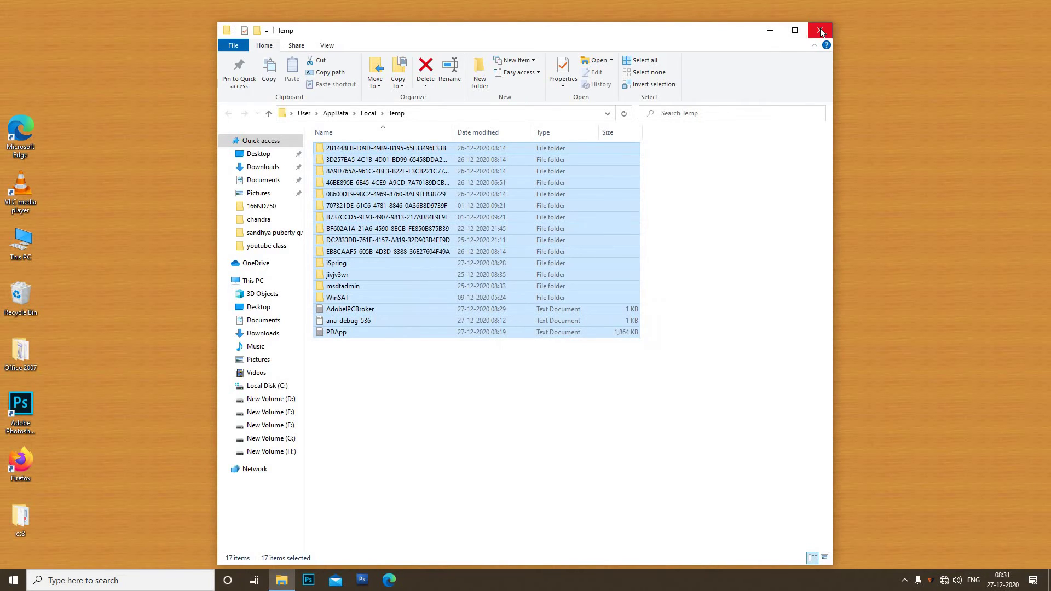
left_click(820, 31)
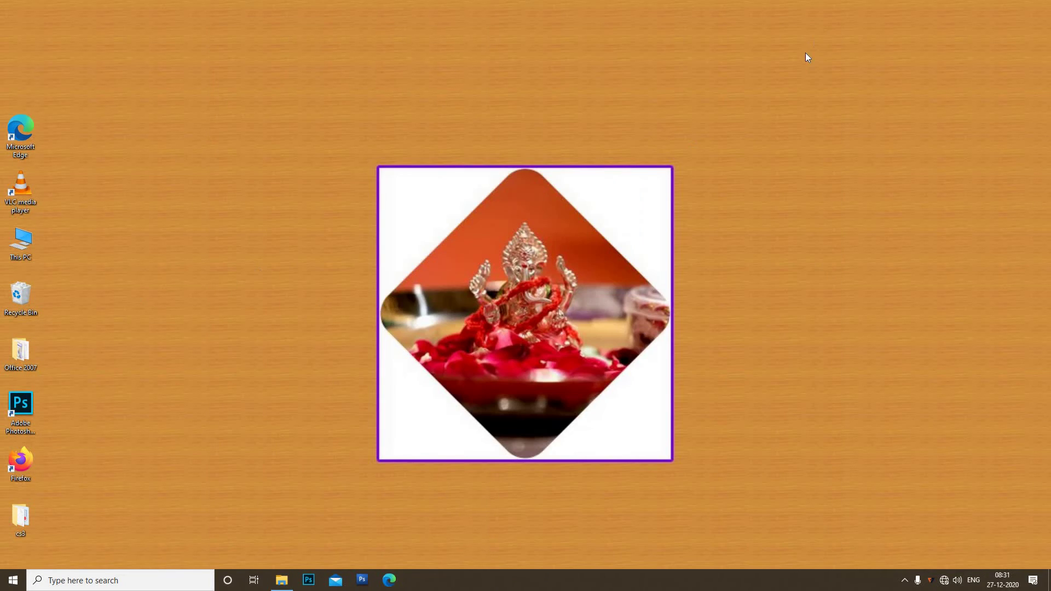
Empty the Recycle Bin permanently and close its window
double_click(23, 297)
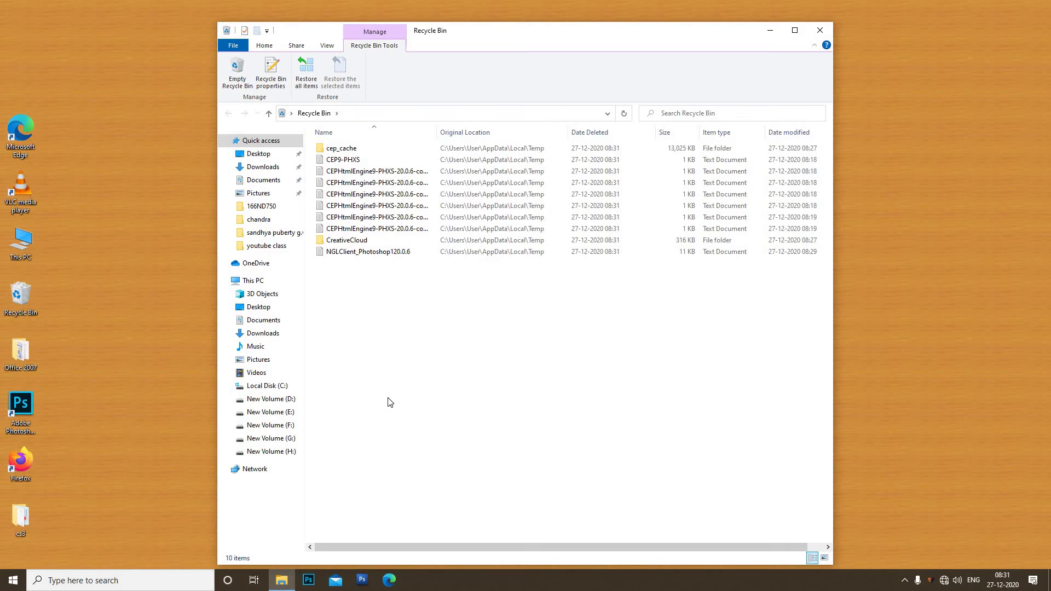
left_click(237, 83)
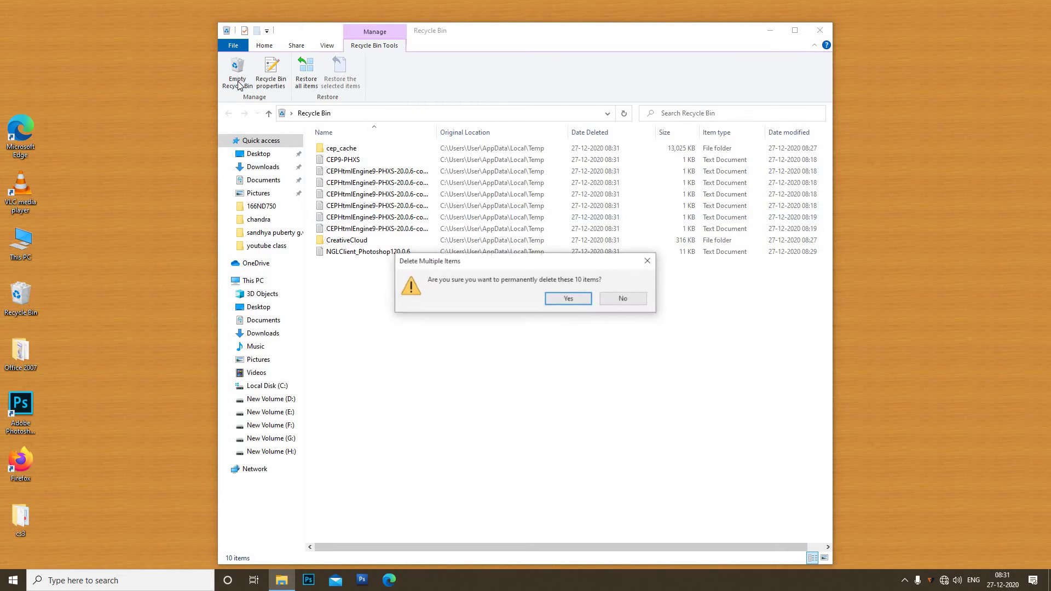
left_click(569, 299)
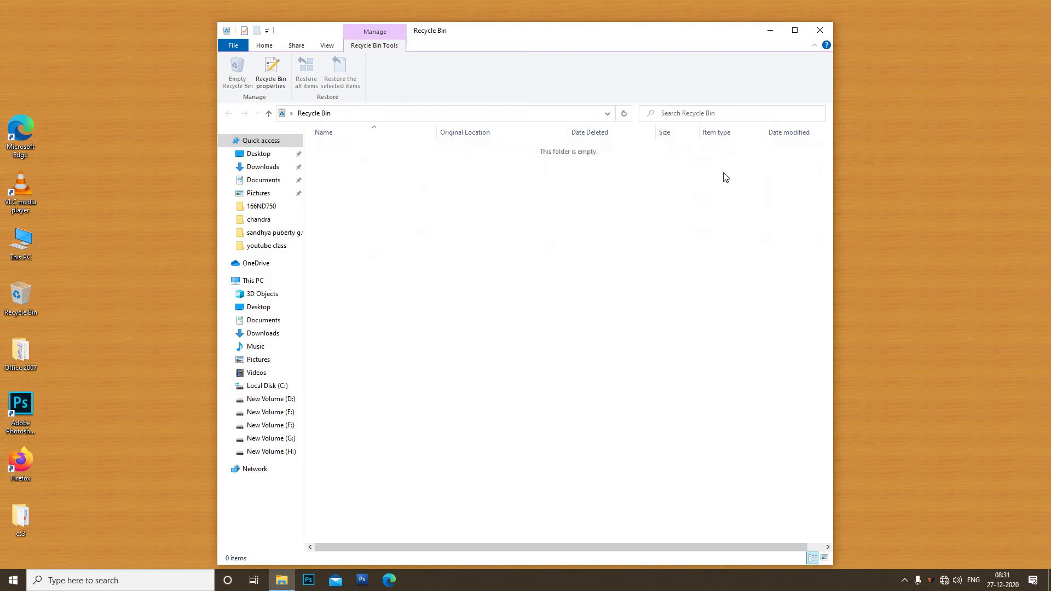
left_click(819, 29)
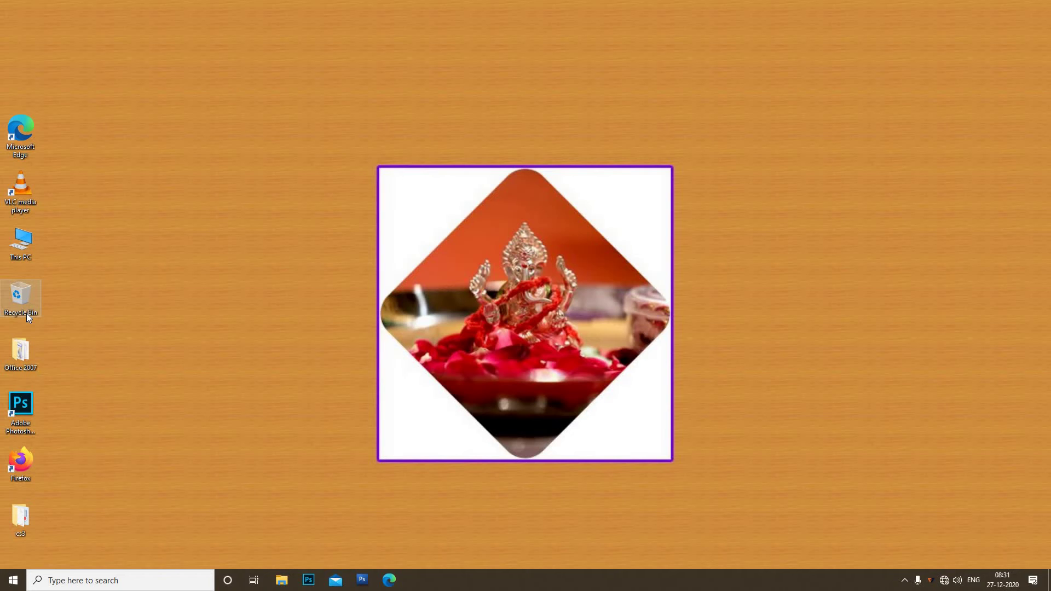
Open the Prefetch folder by running PREFETCH from the Windows Run dialog and grant permanent access to the folder
key("super+r")
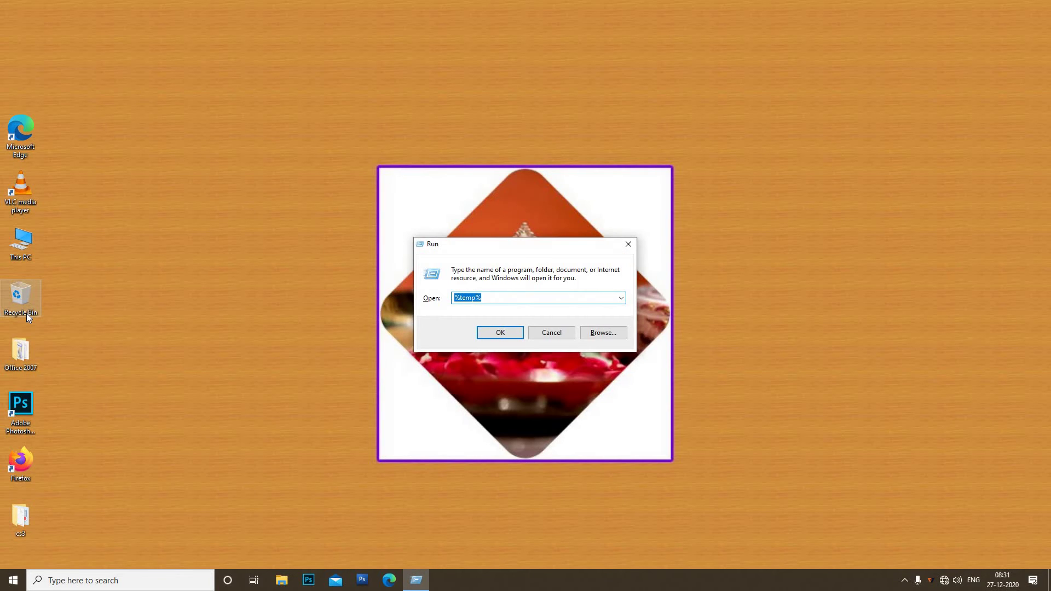
left_click_drag(594, 249, 396, 91)
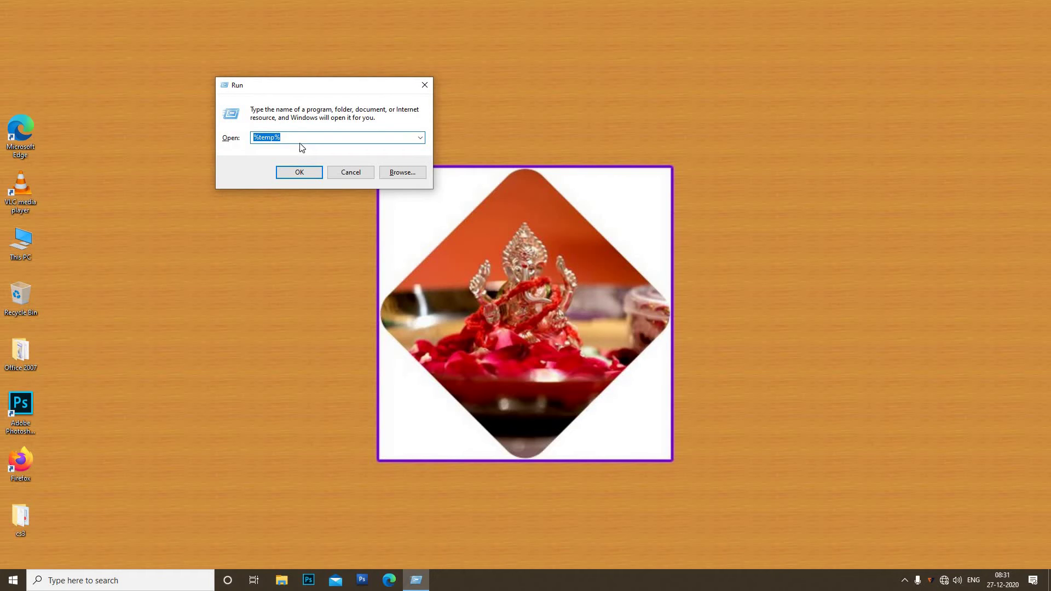
type("PREF")
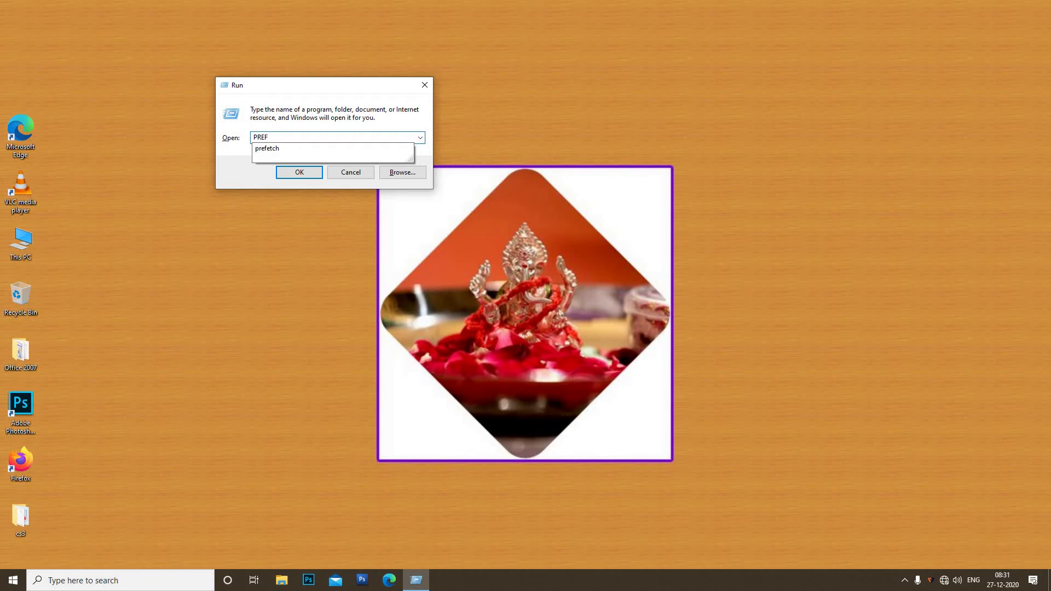
type("ETCH")
left_click(303, 172)
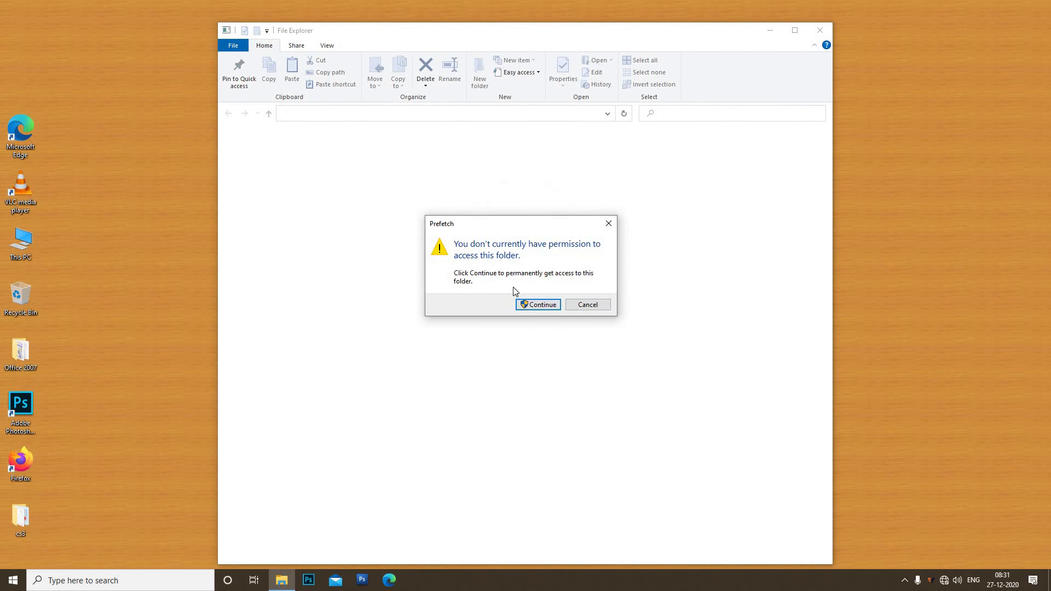
left_click(546, 304)
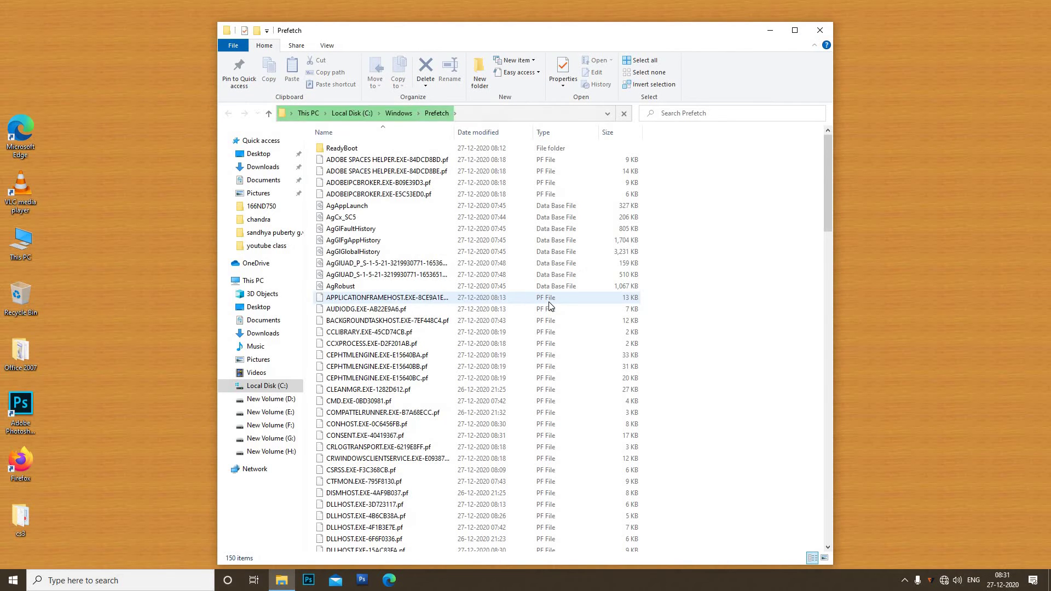
Permanently delete all items in the Prefetch folder, skipping the in-use PfPre_a9a3d4e7.mkd file, and close the window
scroll(547, 312, "down", 20)
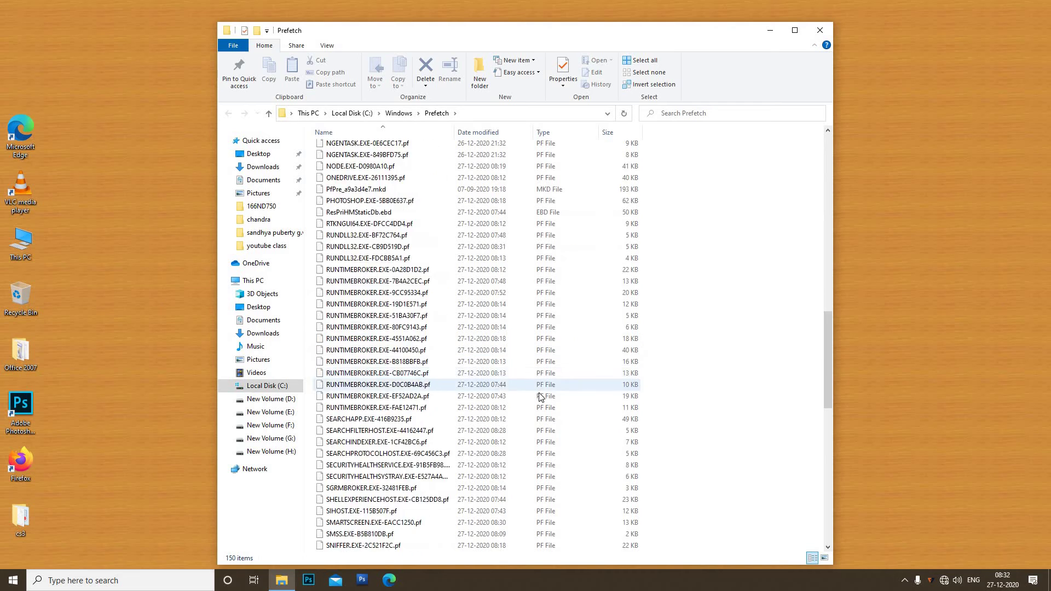
scroll(544, 405, "up", 13)
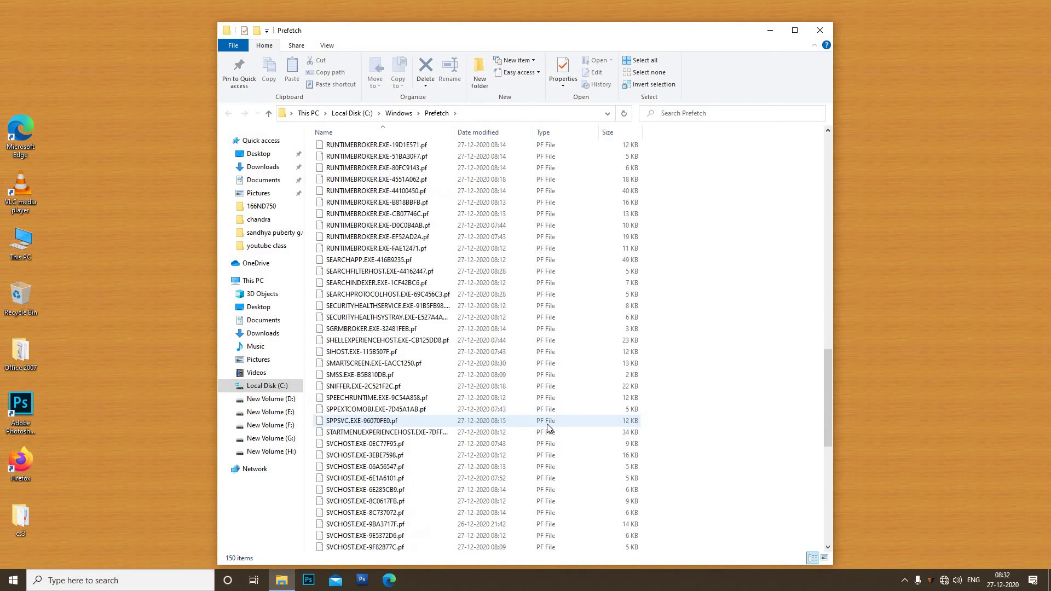
scroll(547, 425, "up", 20)
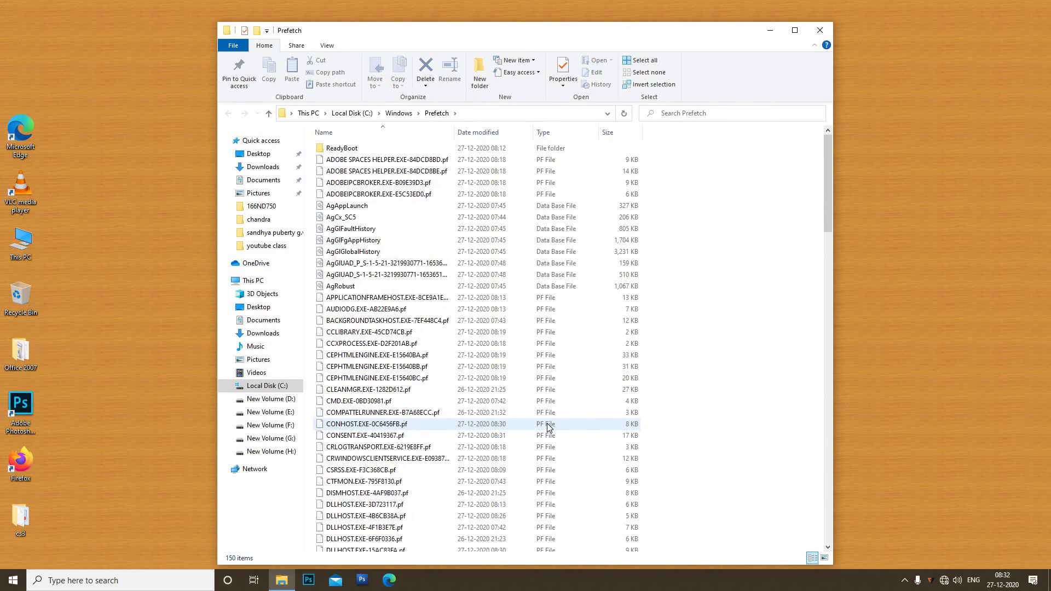
key("ctrl+a")
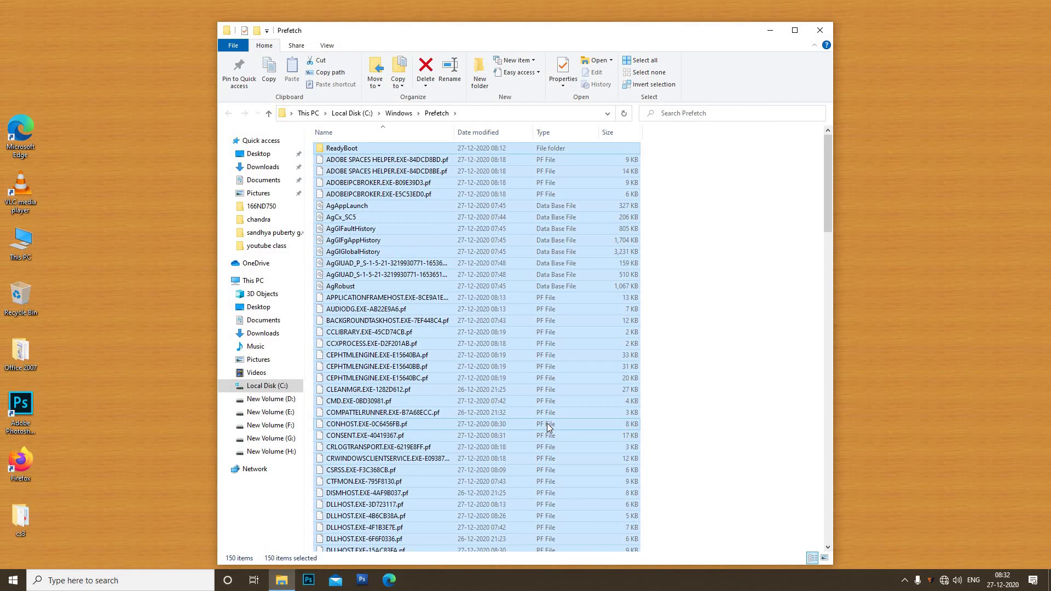
key("shift+Delete")
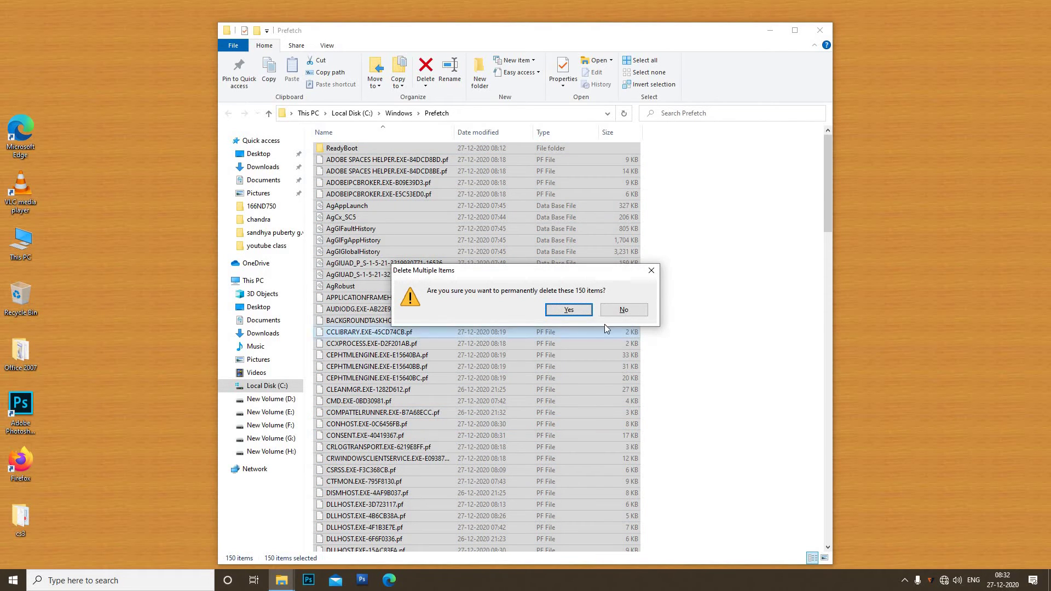
left_click(591, 313)
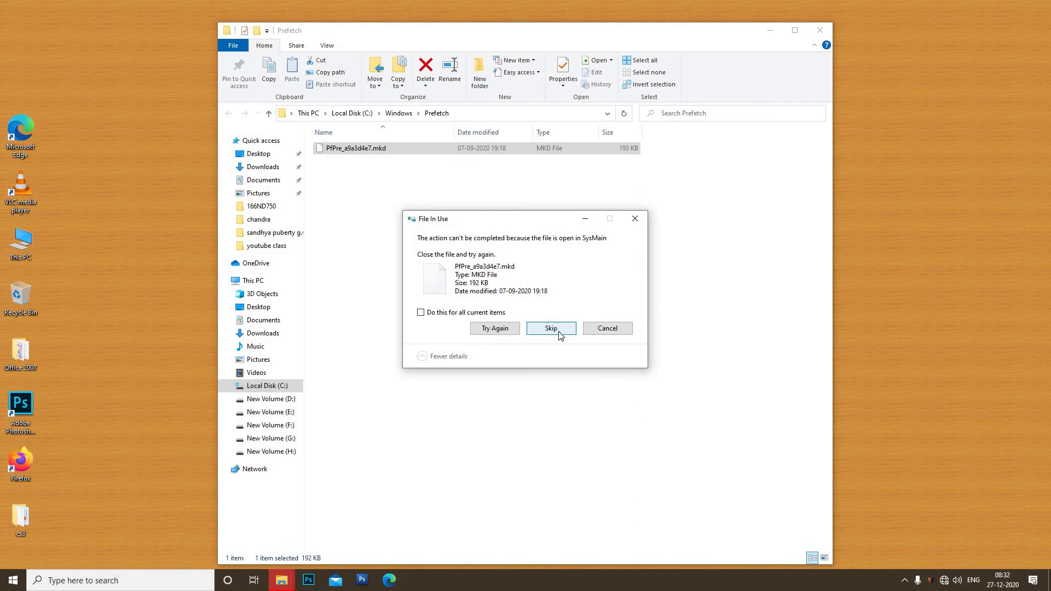
left_click(560, 333)
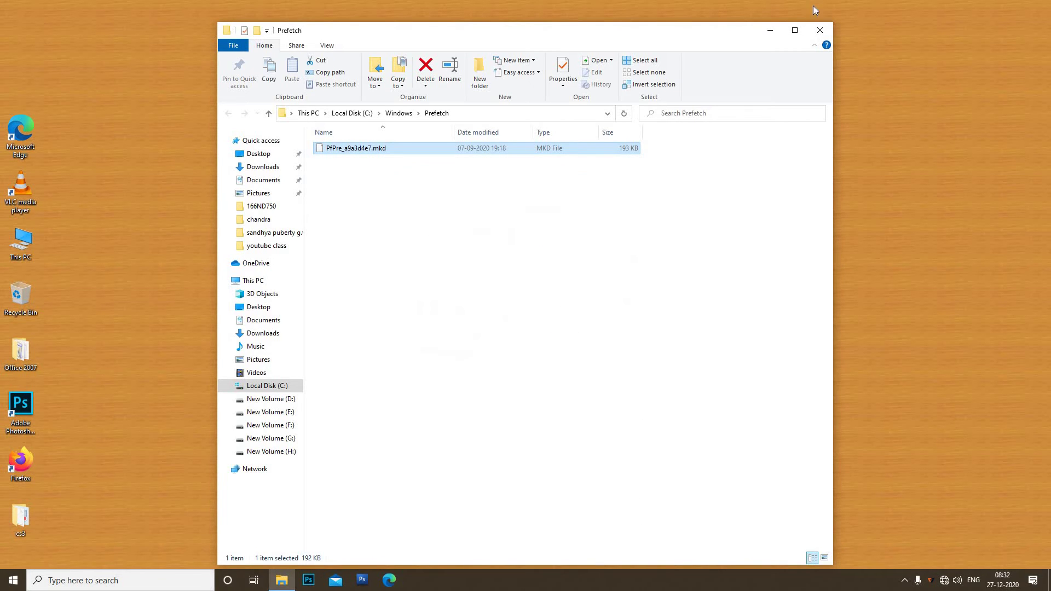
left_click(819, 31)
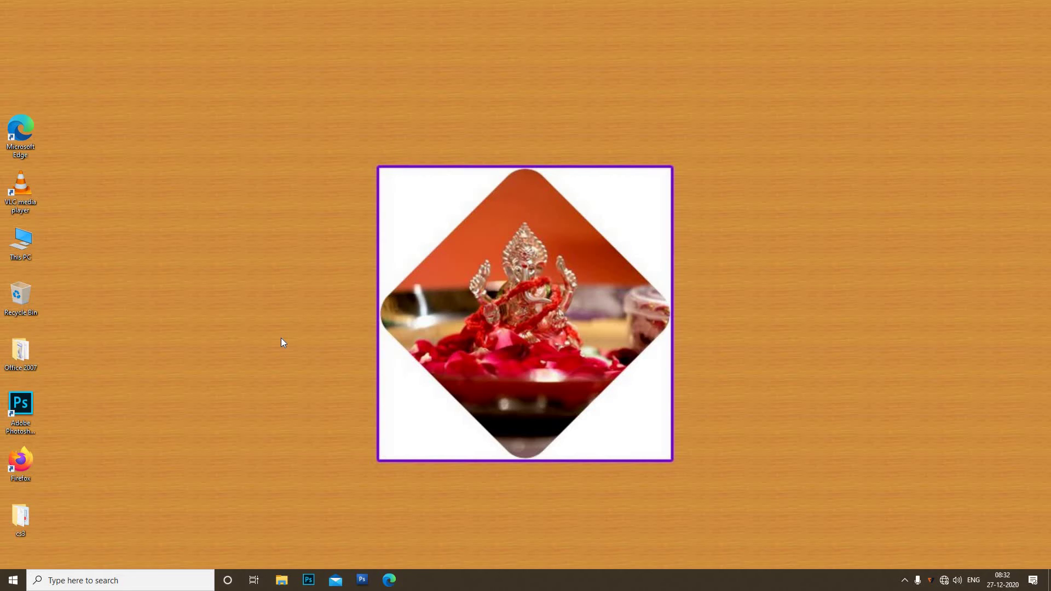
Launch Disk Cleanup by running CLEANMGR from the Windows Run dialog and choose drive C: for cleaning
key("super+r")
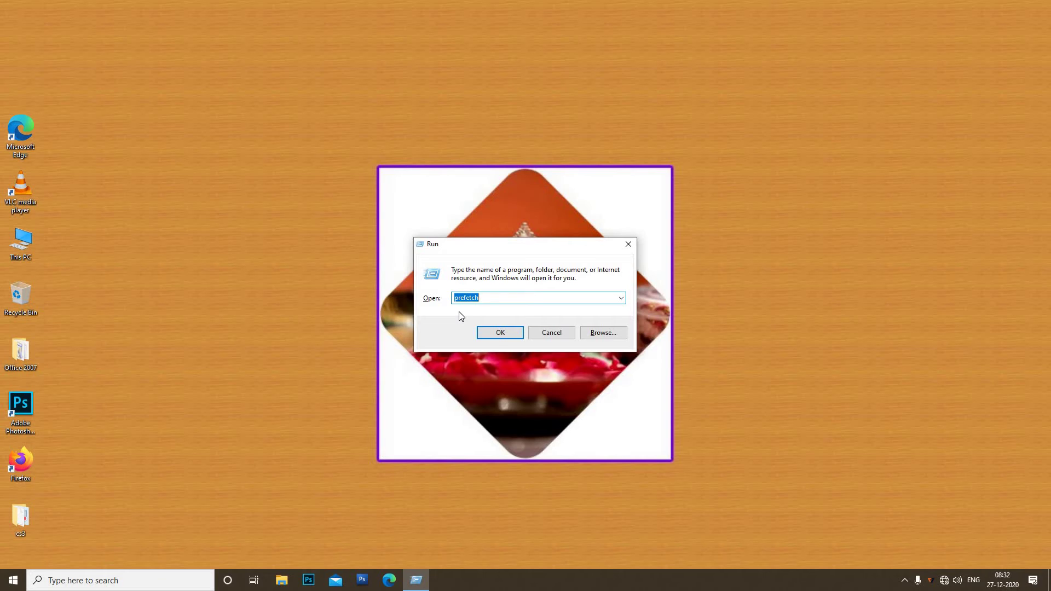
type("CLE")
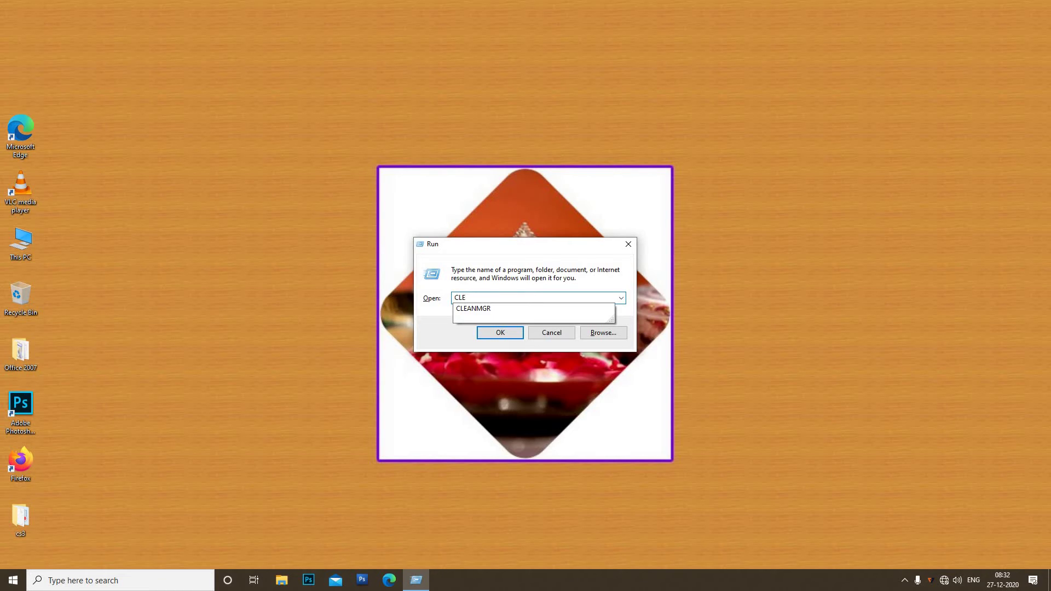
type("ANMG")
left_click(460, 310)
left_click(504, 332)
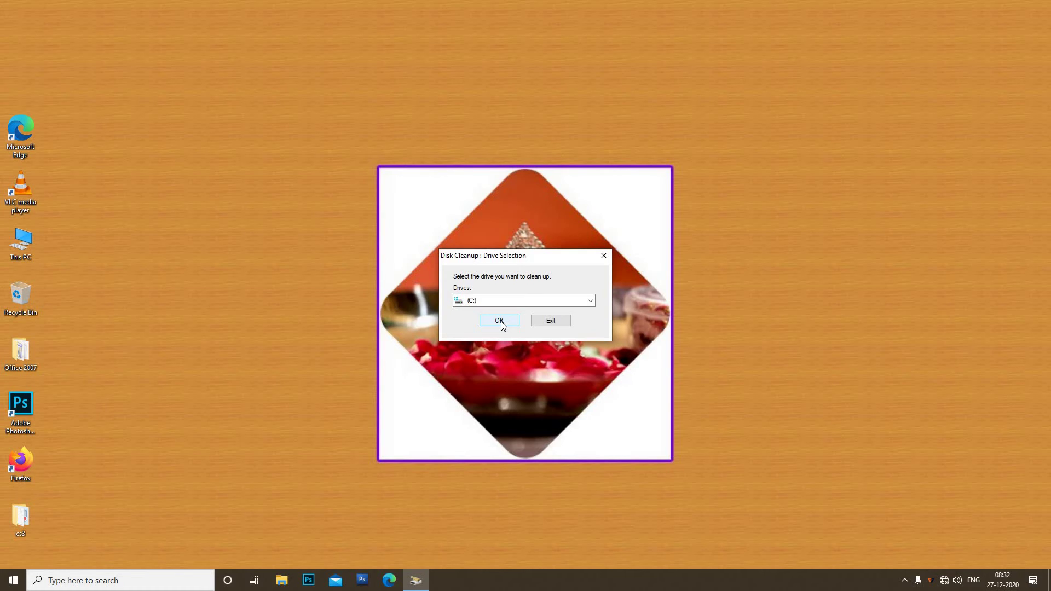
left_click(499, 320)
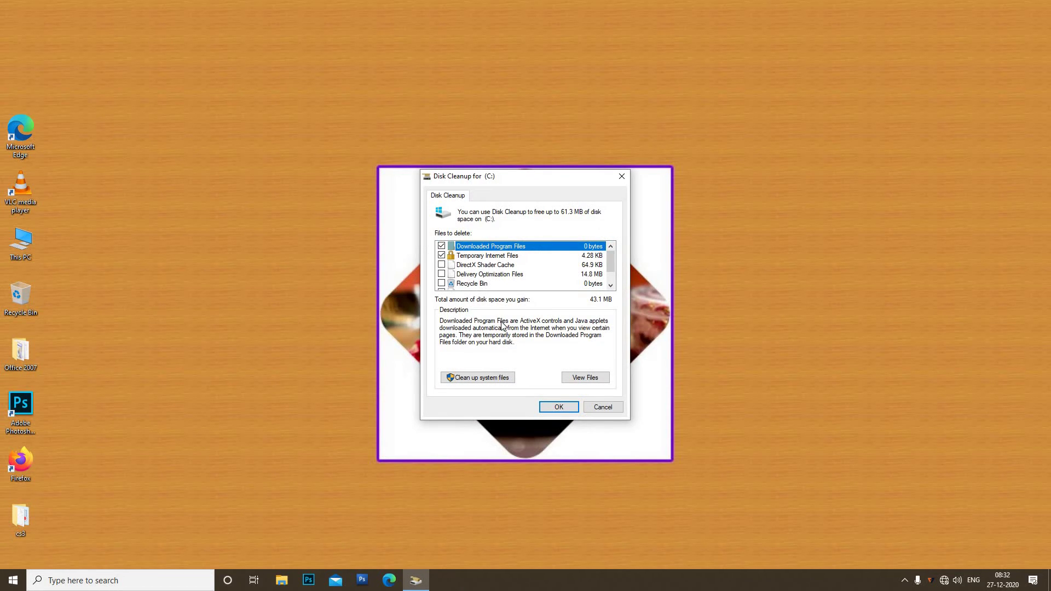
Review the file categories for deletion and rescan drive C: with system files included in the cleanup
scroll(554, 265, "down", 1)
scroll(553, 271, "up", 1)
scroll(525, 282, "down", 1)
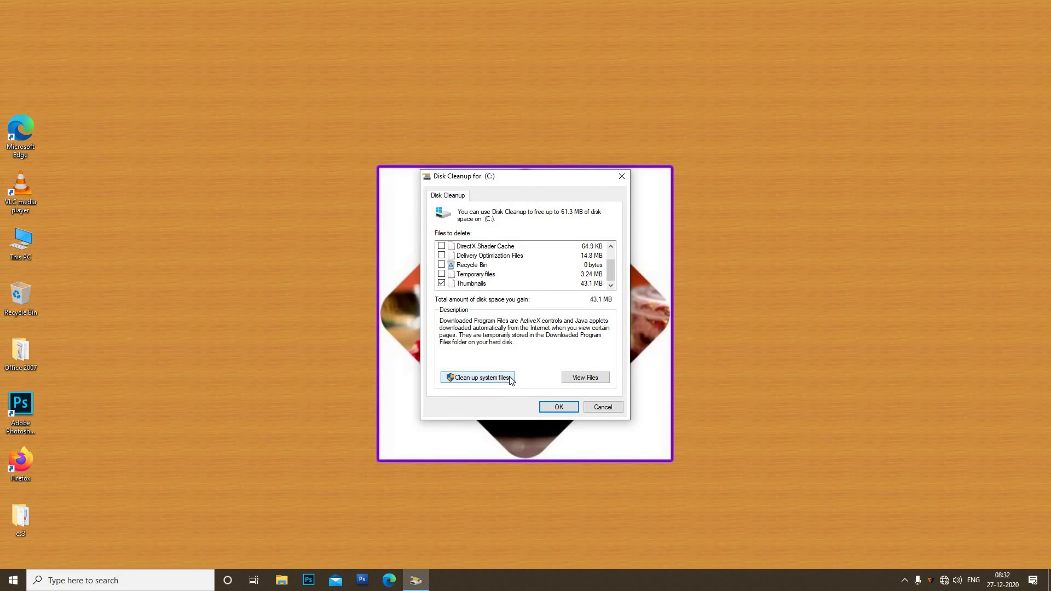
left_click(488, 381)
left_click(507, 308)
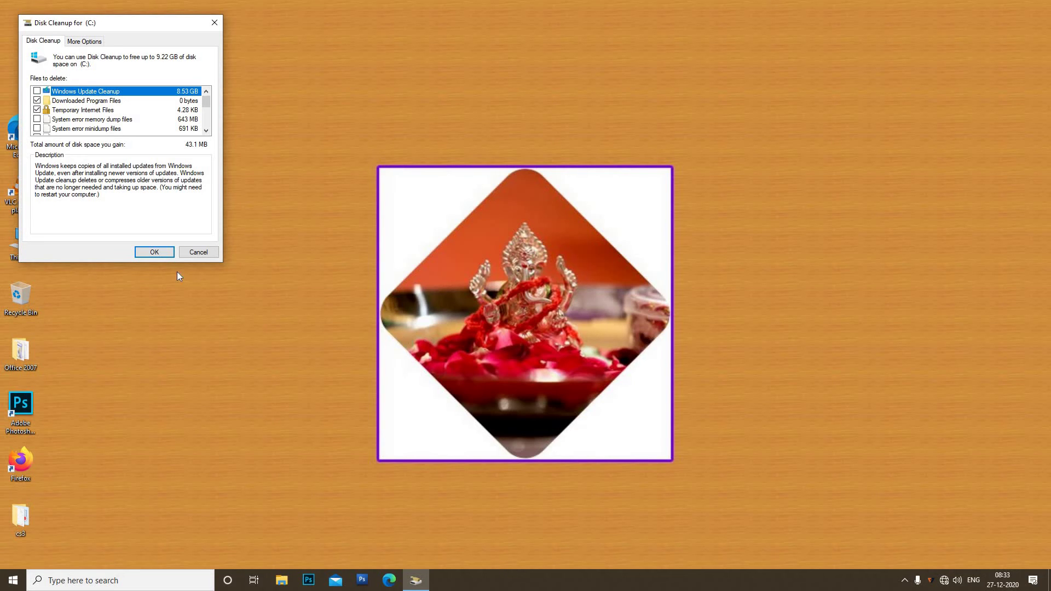
Permanently delete the preselected cleanup files from drive C: and refresh the desktop
left_click(167, 255)
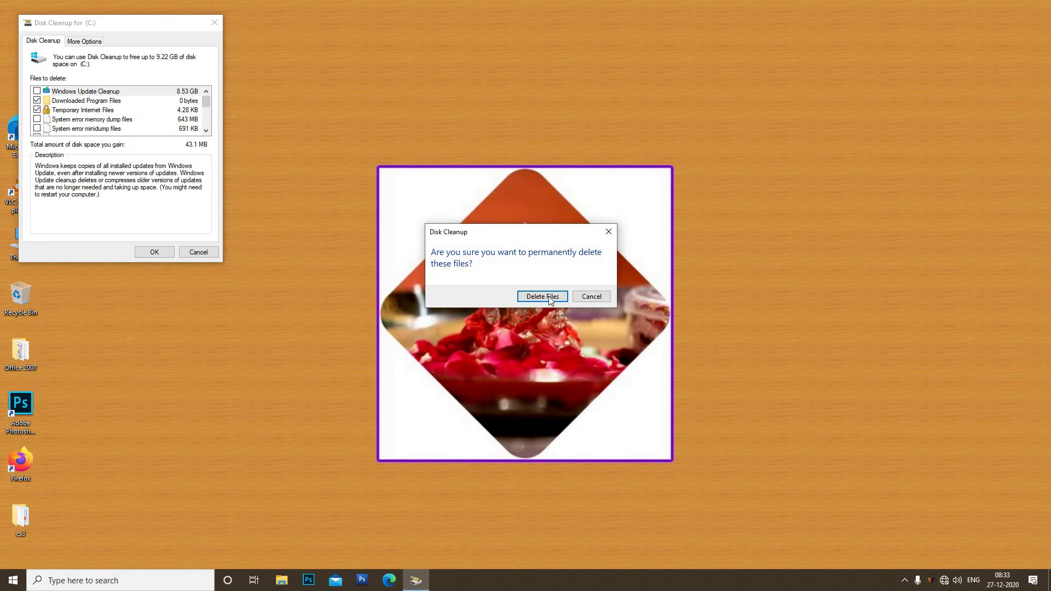
left_click(549, 300)
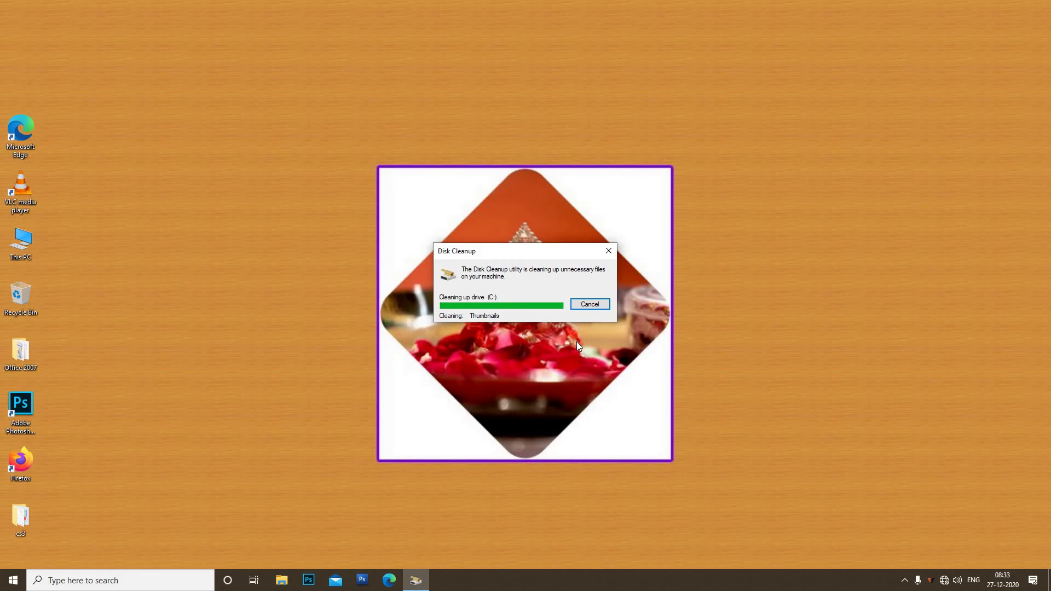
right_click(218, 304)
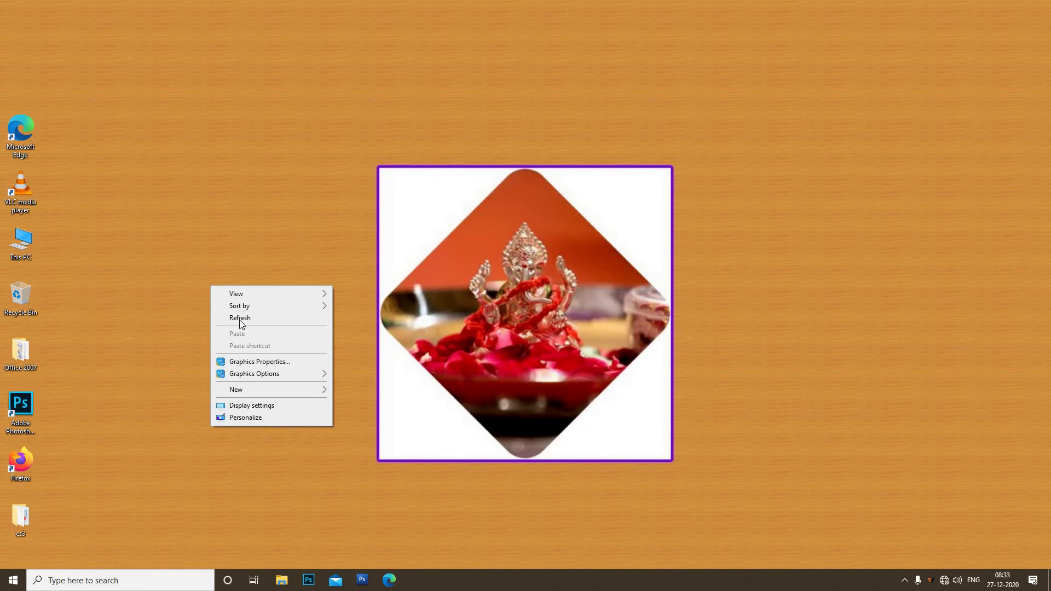
left_click(237, 318)
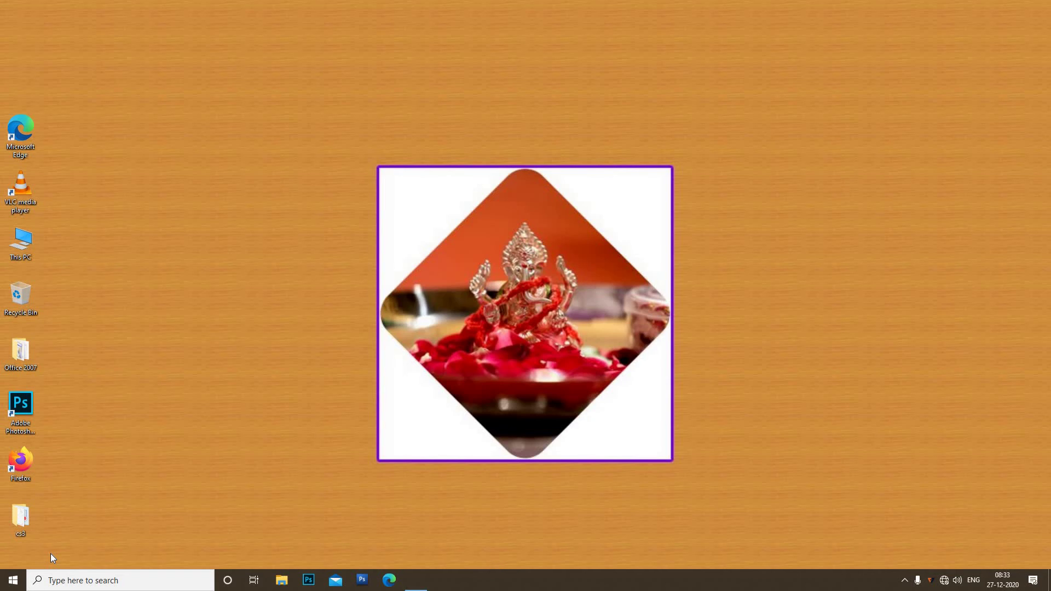
Open the Windows Temp folder by running TEMP from the Windows Run dialog
key("super+r")
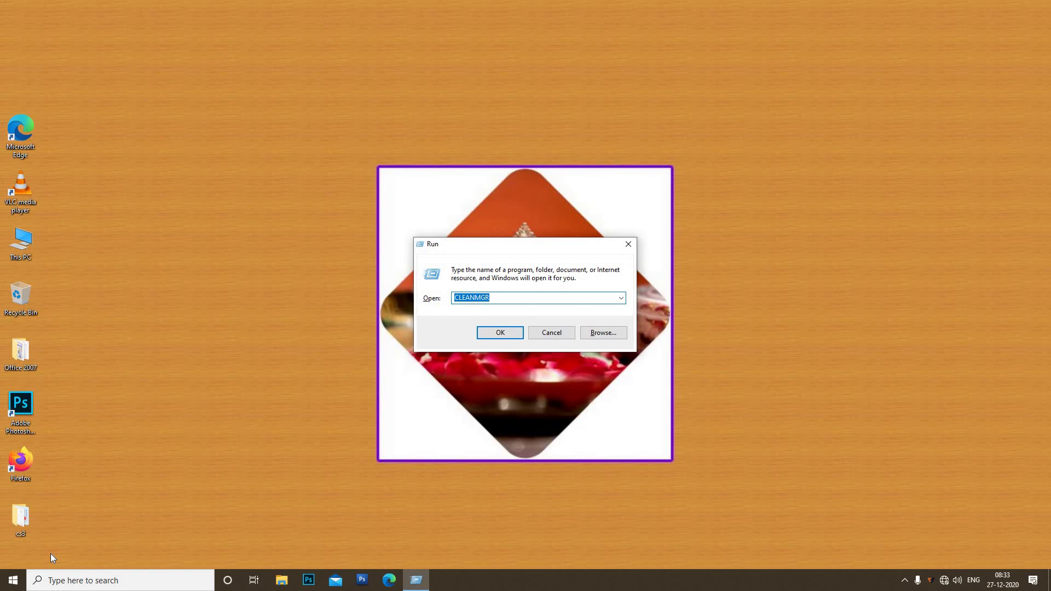
type("TEMP")
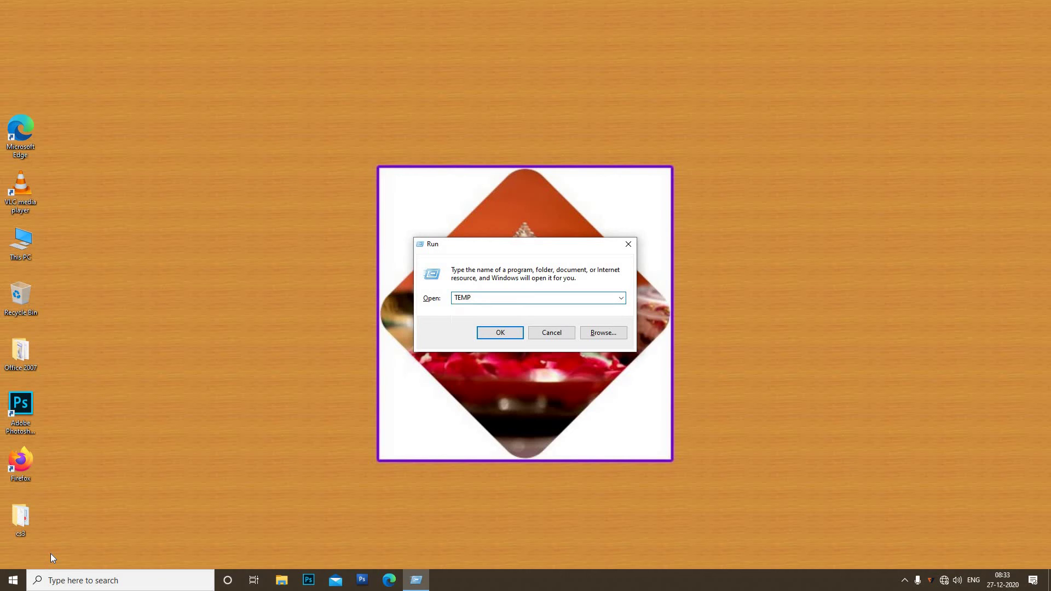
key("Return")
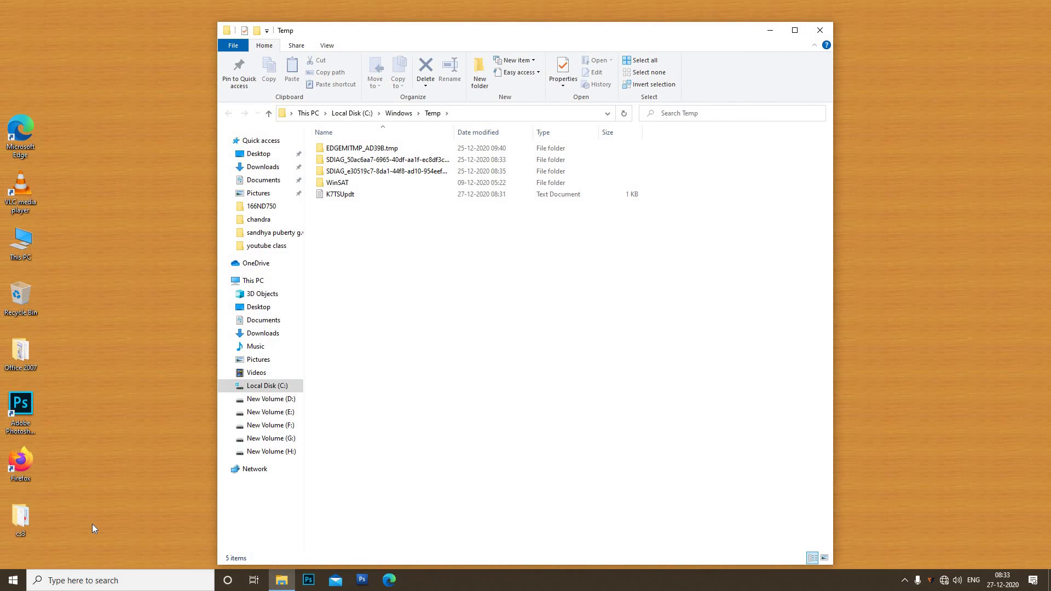
Delete all items in the Windows Temp folder, skipping the folders that require administrator permission, and close the window
key("ctrl+a")
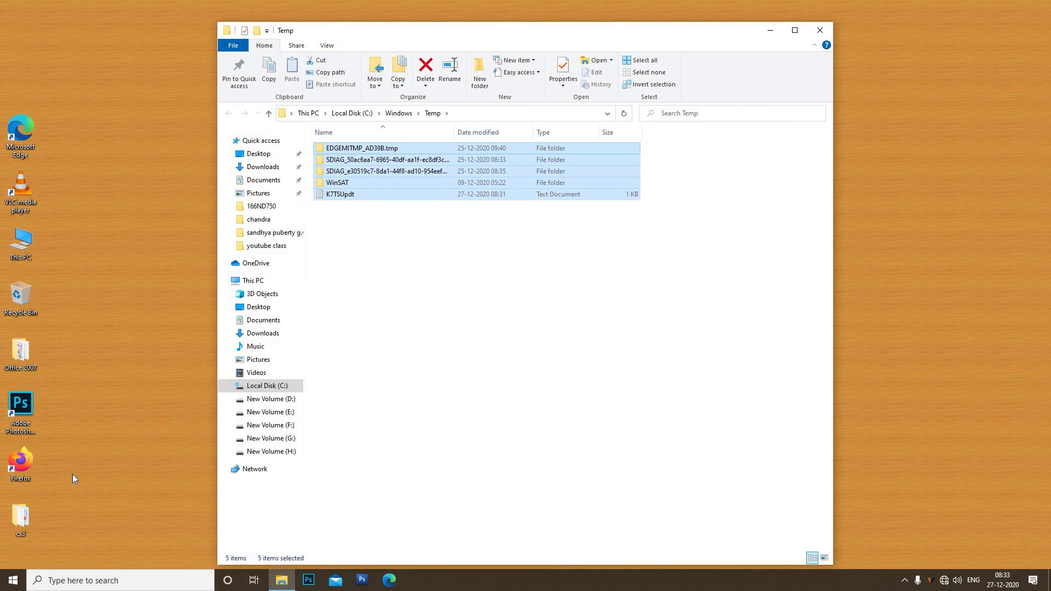
key("Delete")
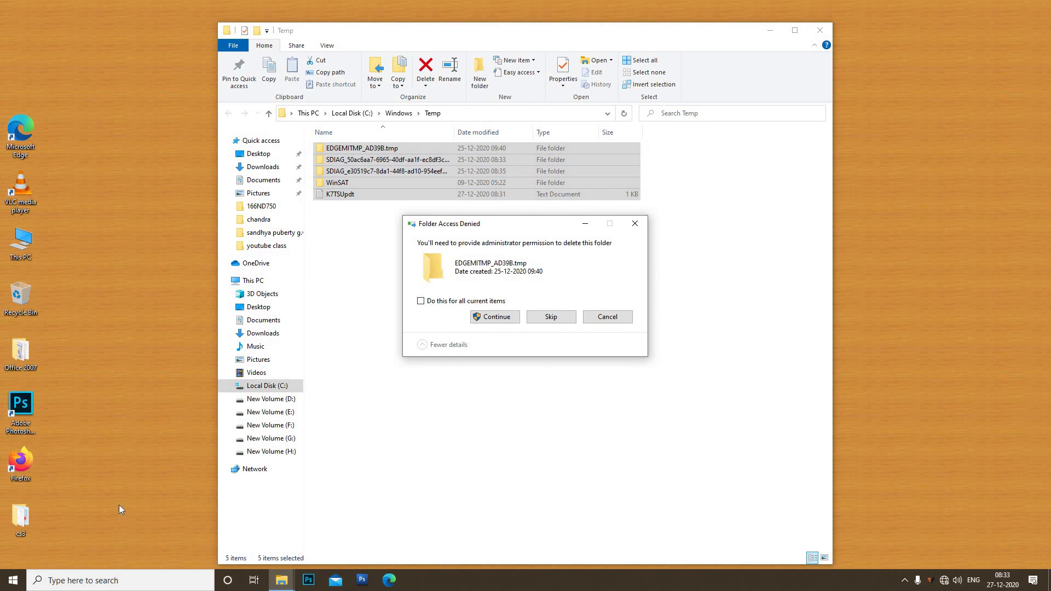
left_click(545, 320)
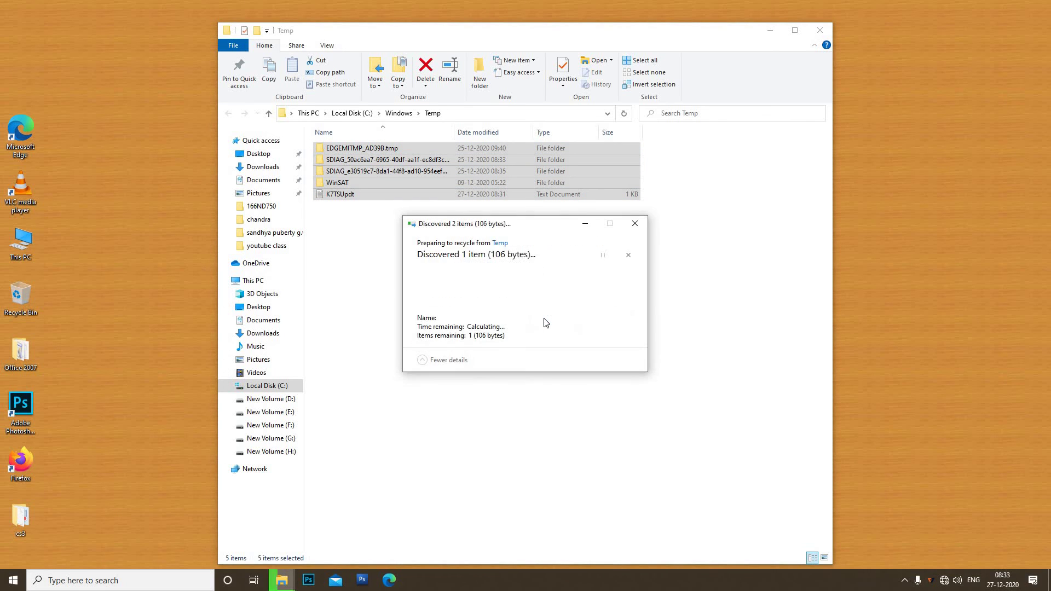
left_click(545, 319)
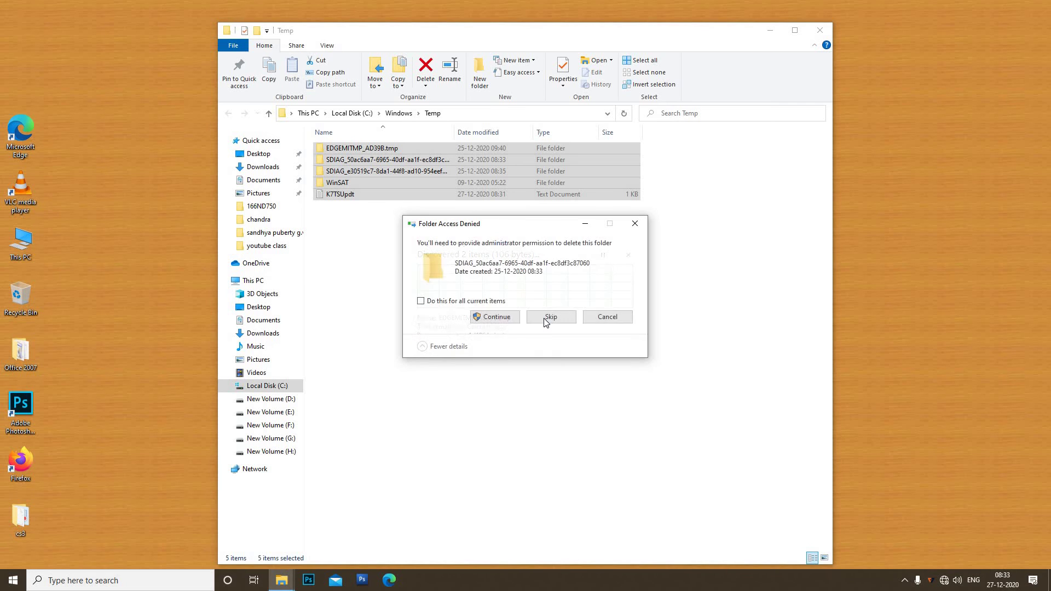
left_click(546, 319)
left_click(547, 317)
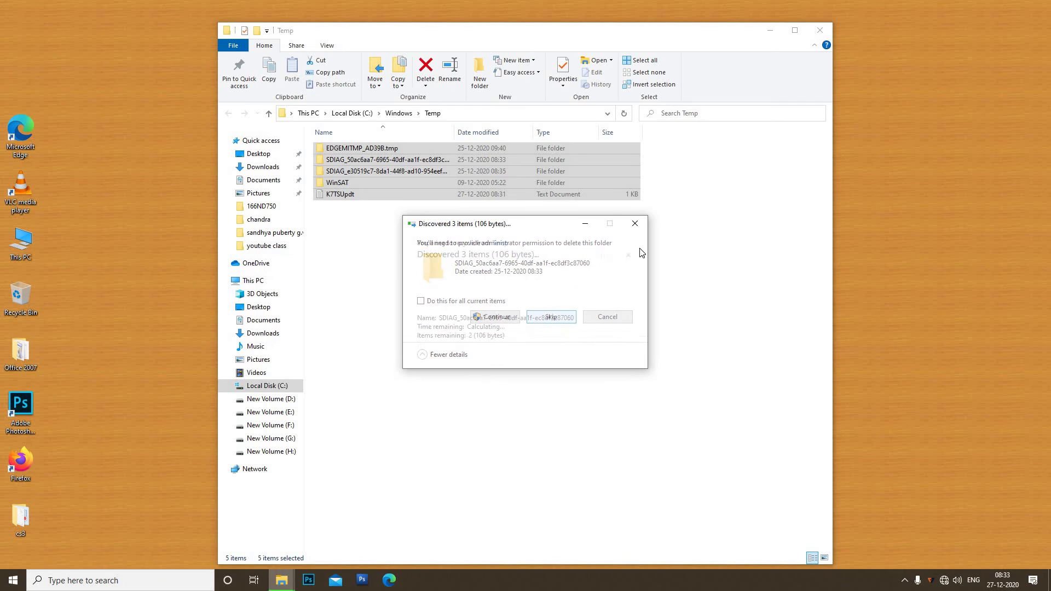
left_click(820, 31)
Refresh the desktop twice
right_click(406, 237)
left_click(436, 272)
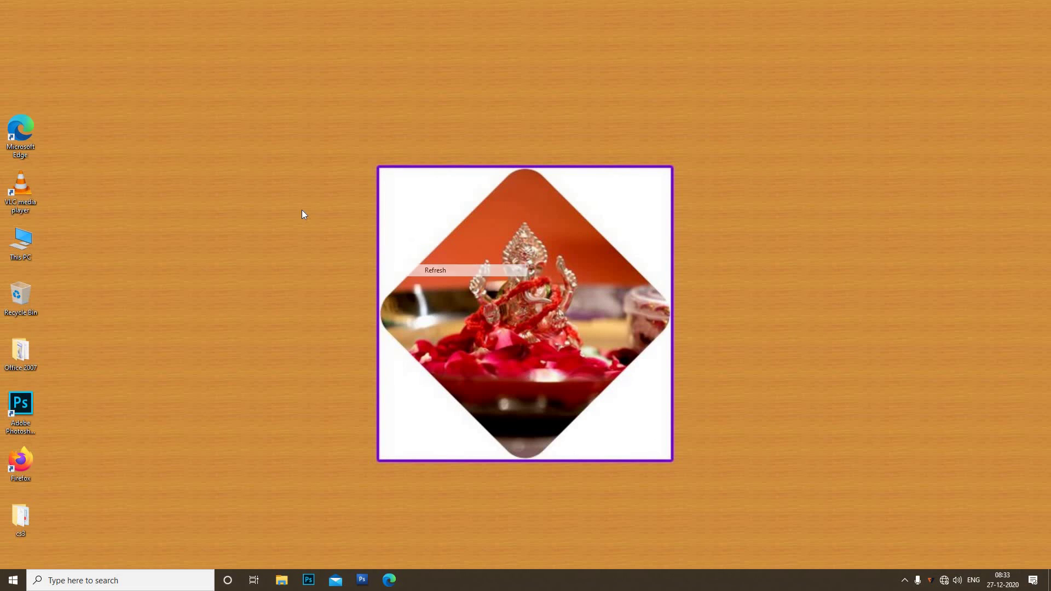
right_click(303, 209)
left_click(318, 243)
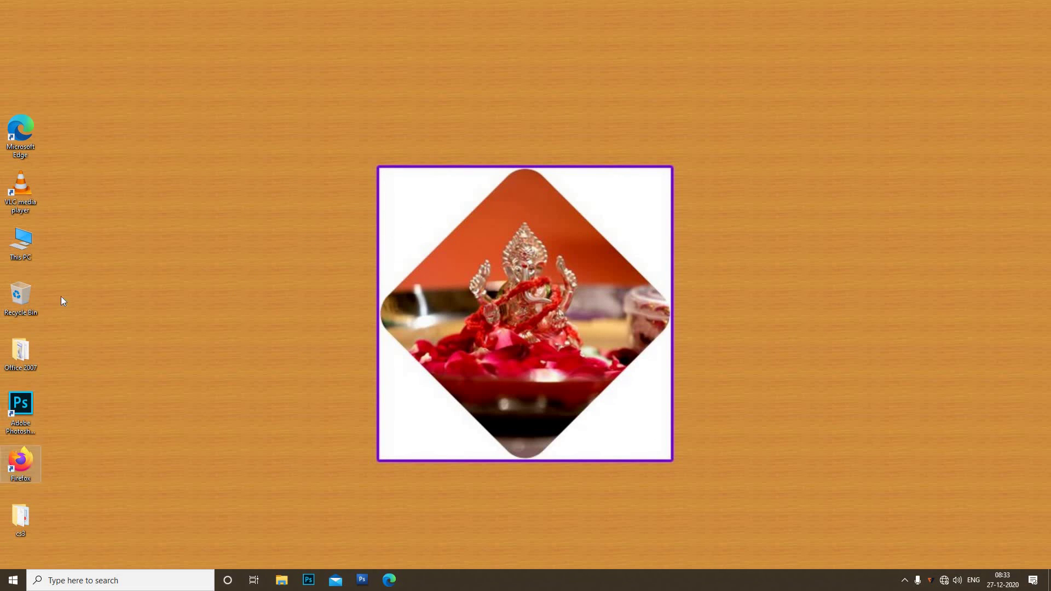
Open This PC and check the free space on Local Disk (C:)
double_click(20, 244)
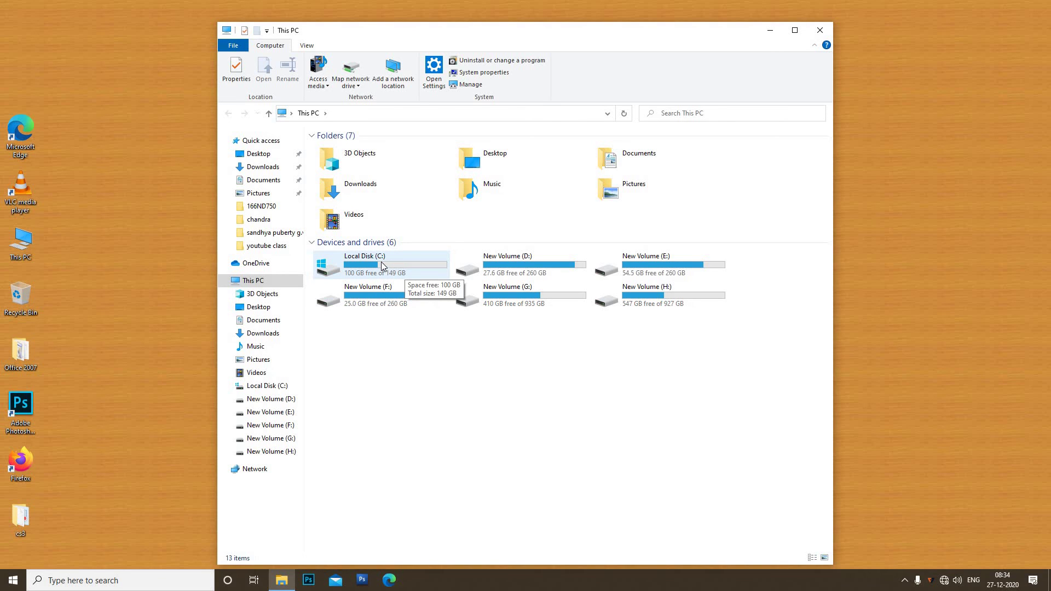
left_click(406, 283)
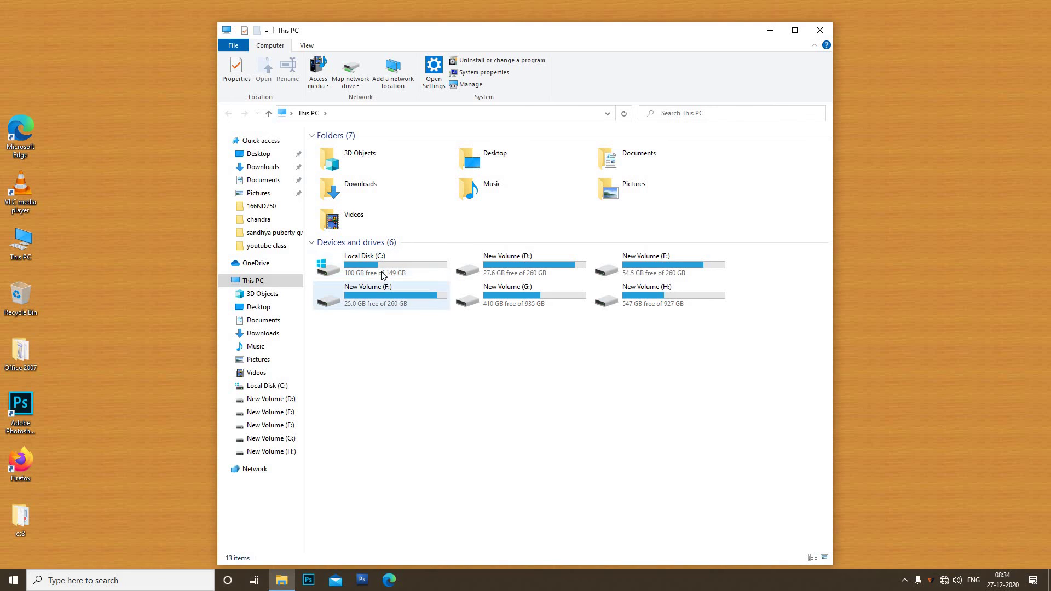
left_click(400, 270)
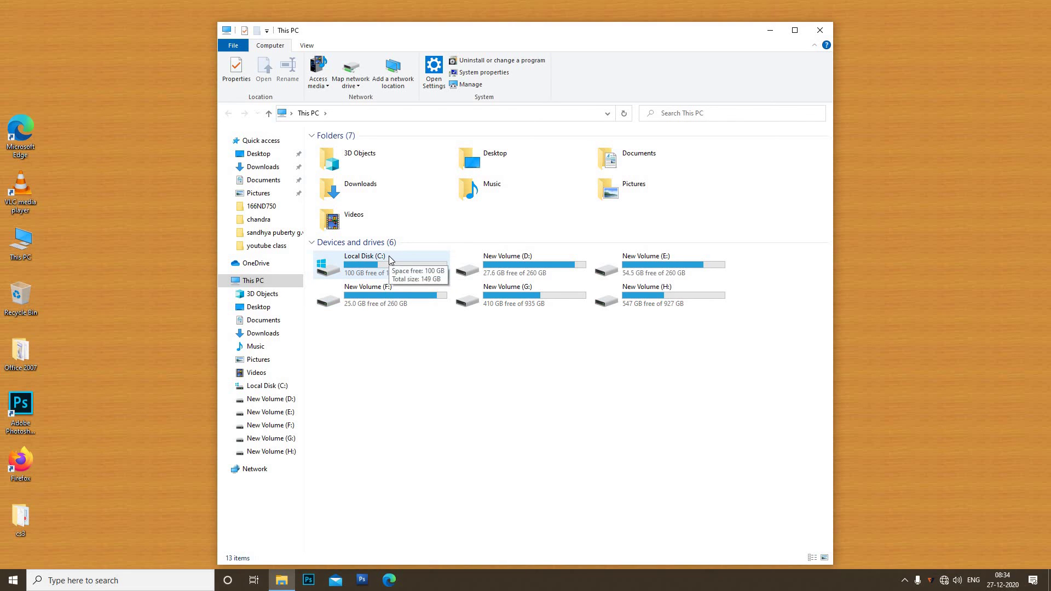
left_click(424, 509)
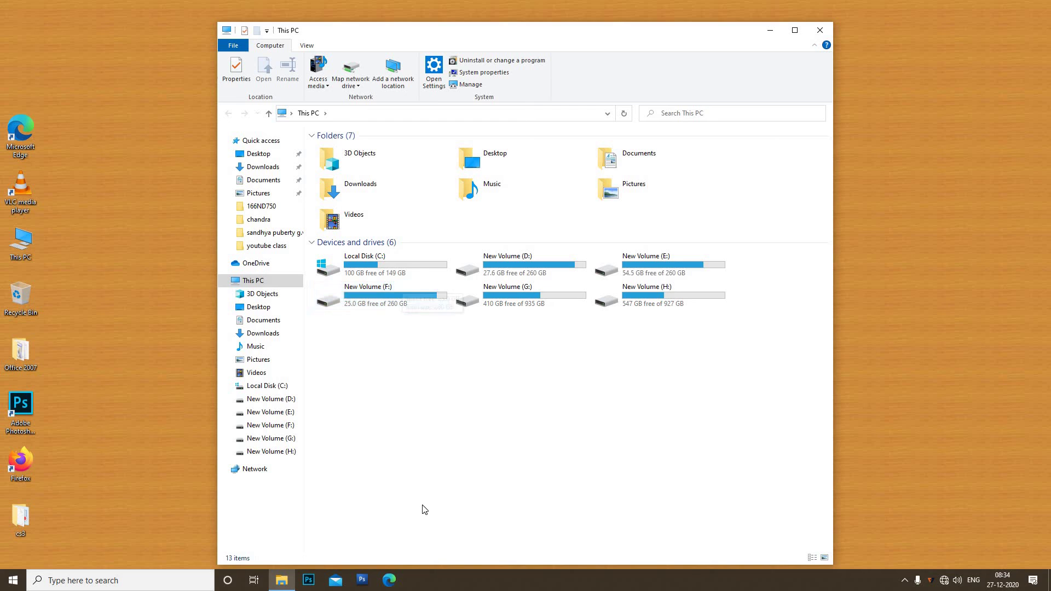